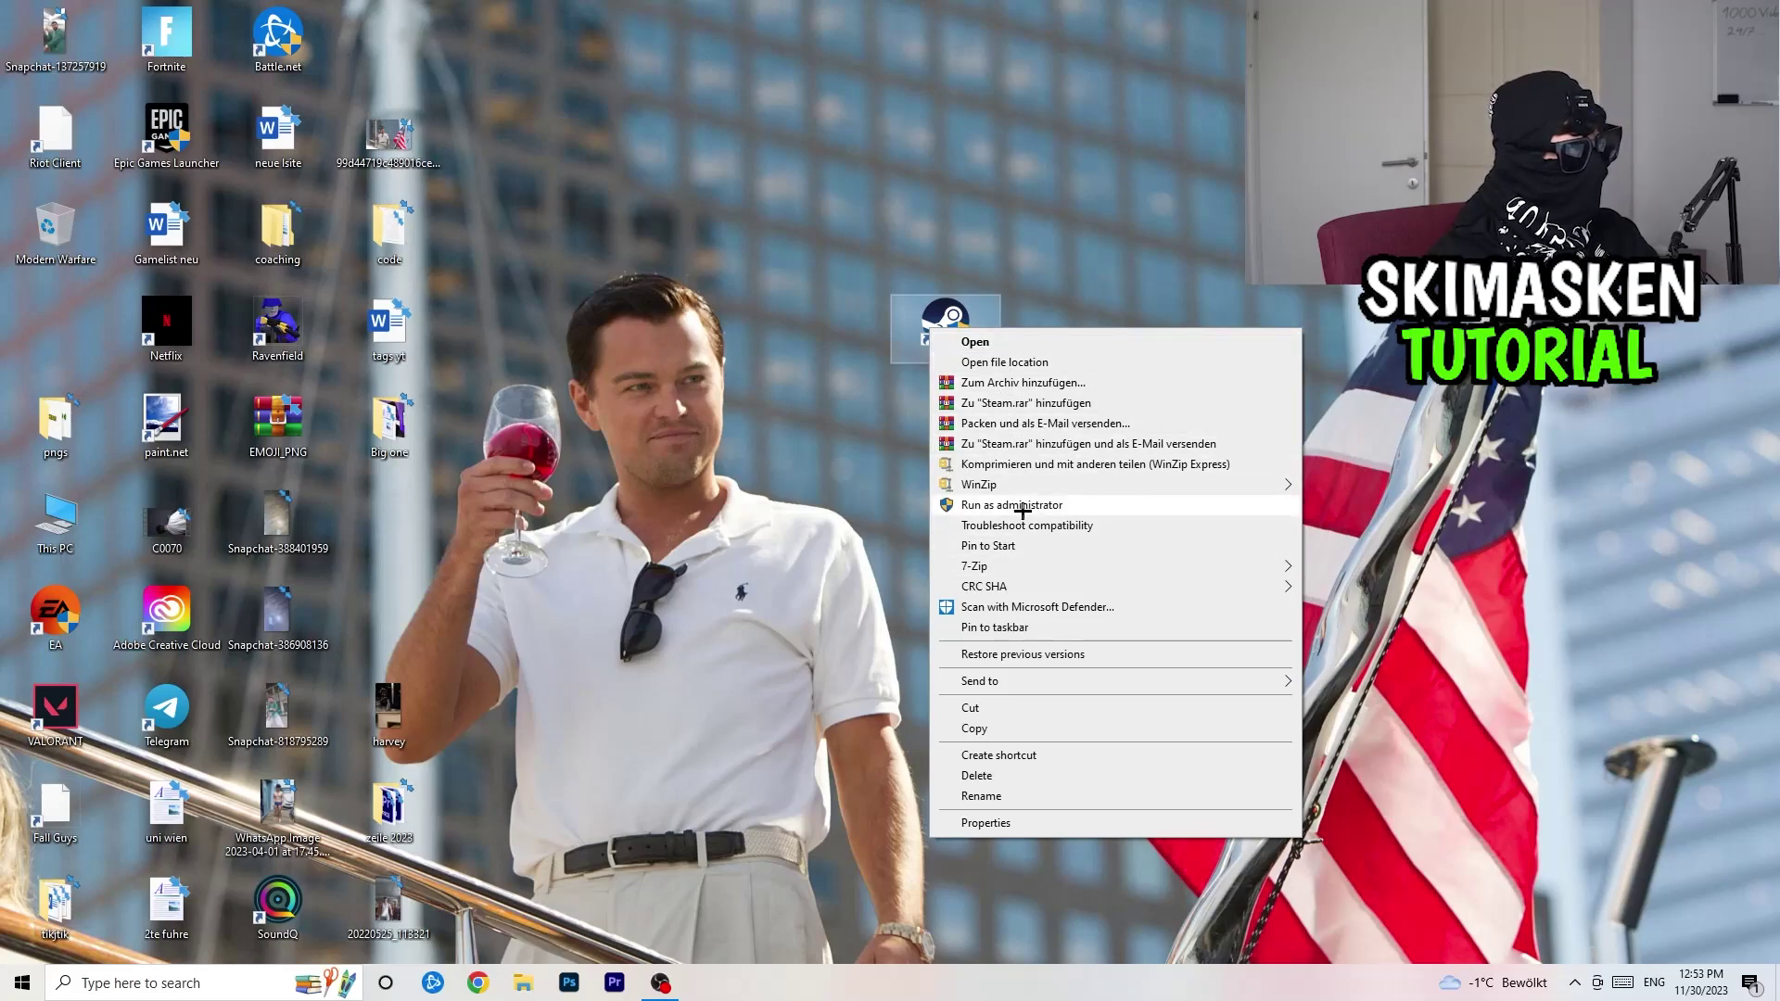
- Reposition the Steam shortcut on the desktop and open its properties
click(820, 475)
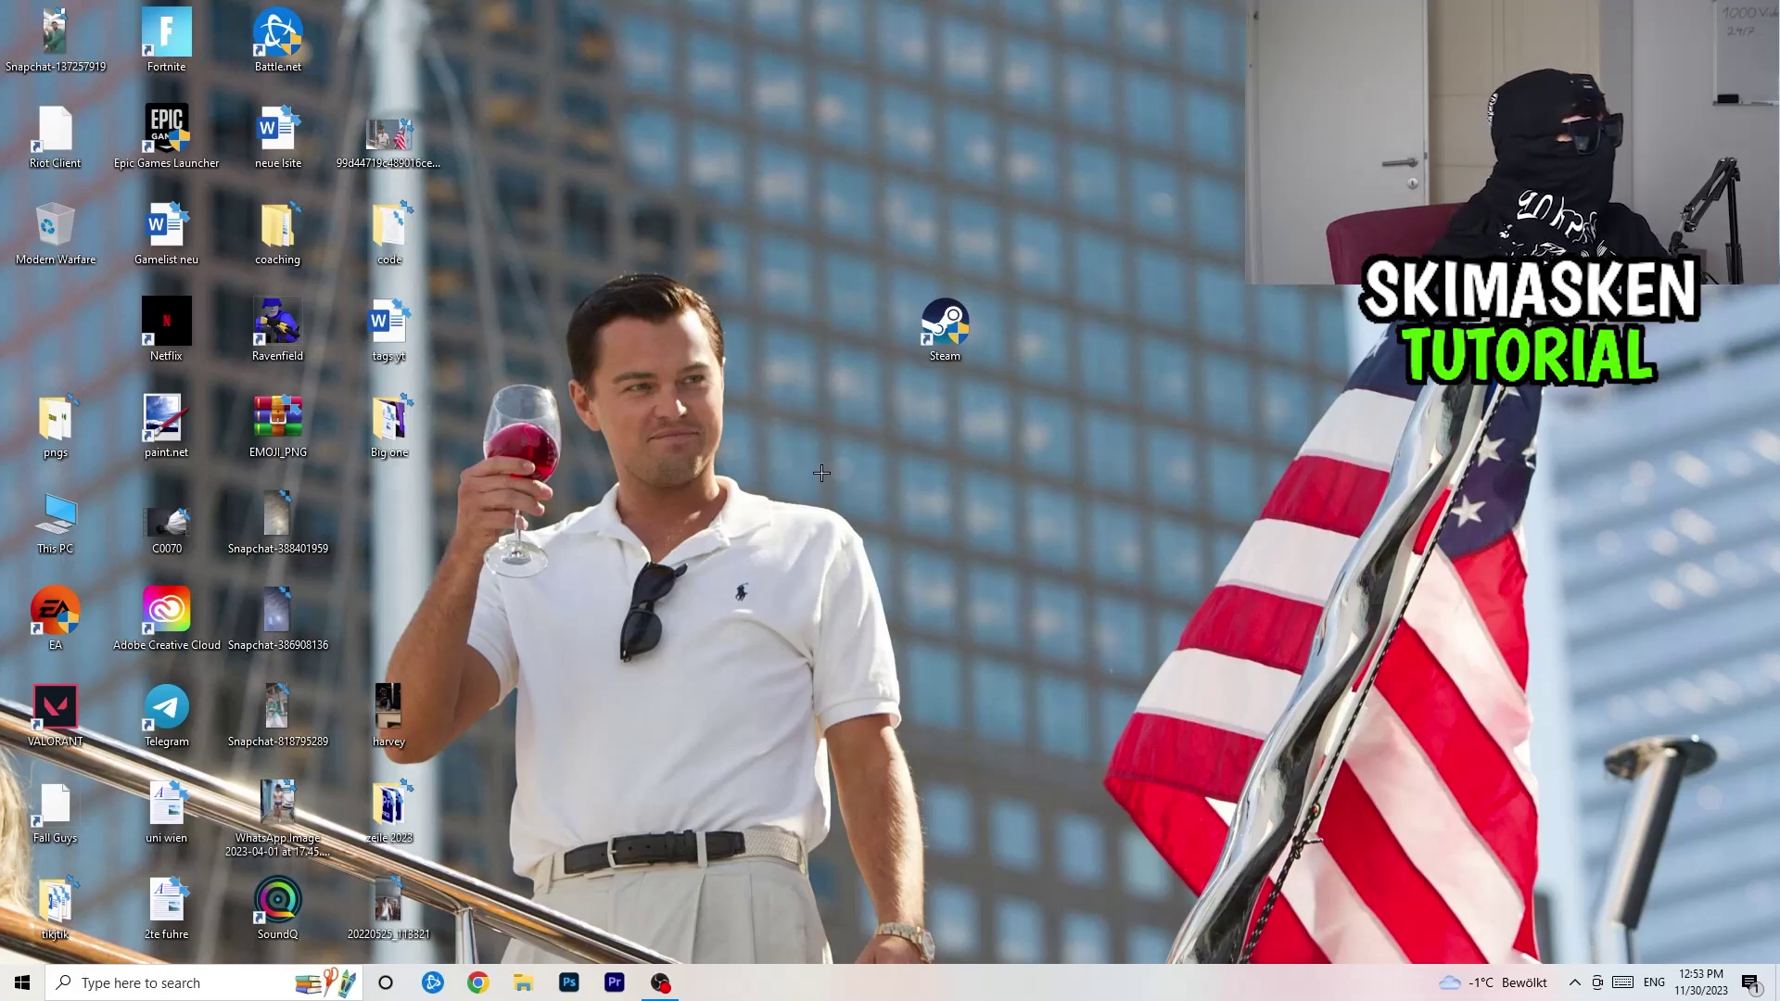
drag(942, 320, 873, 324)
right_click(874, 323)
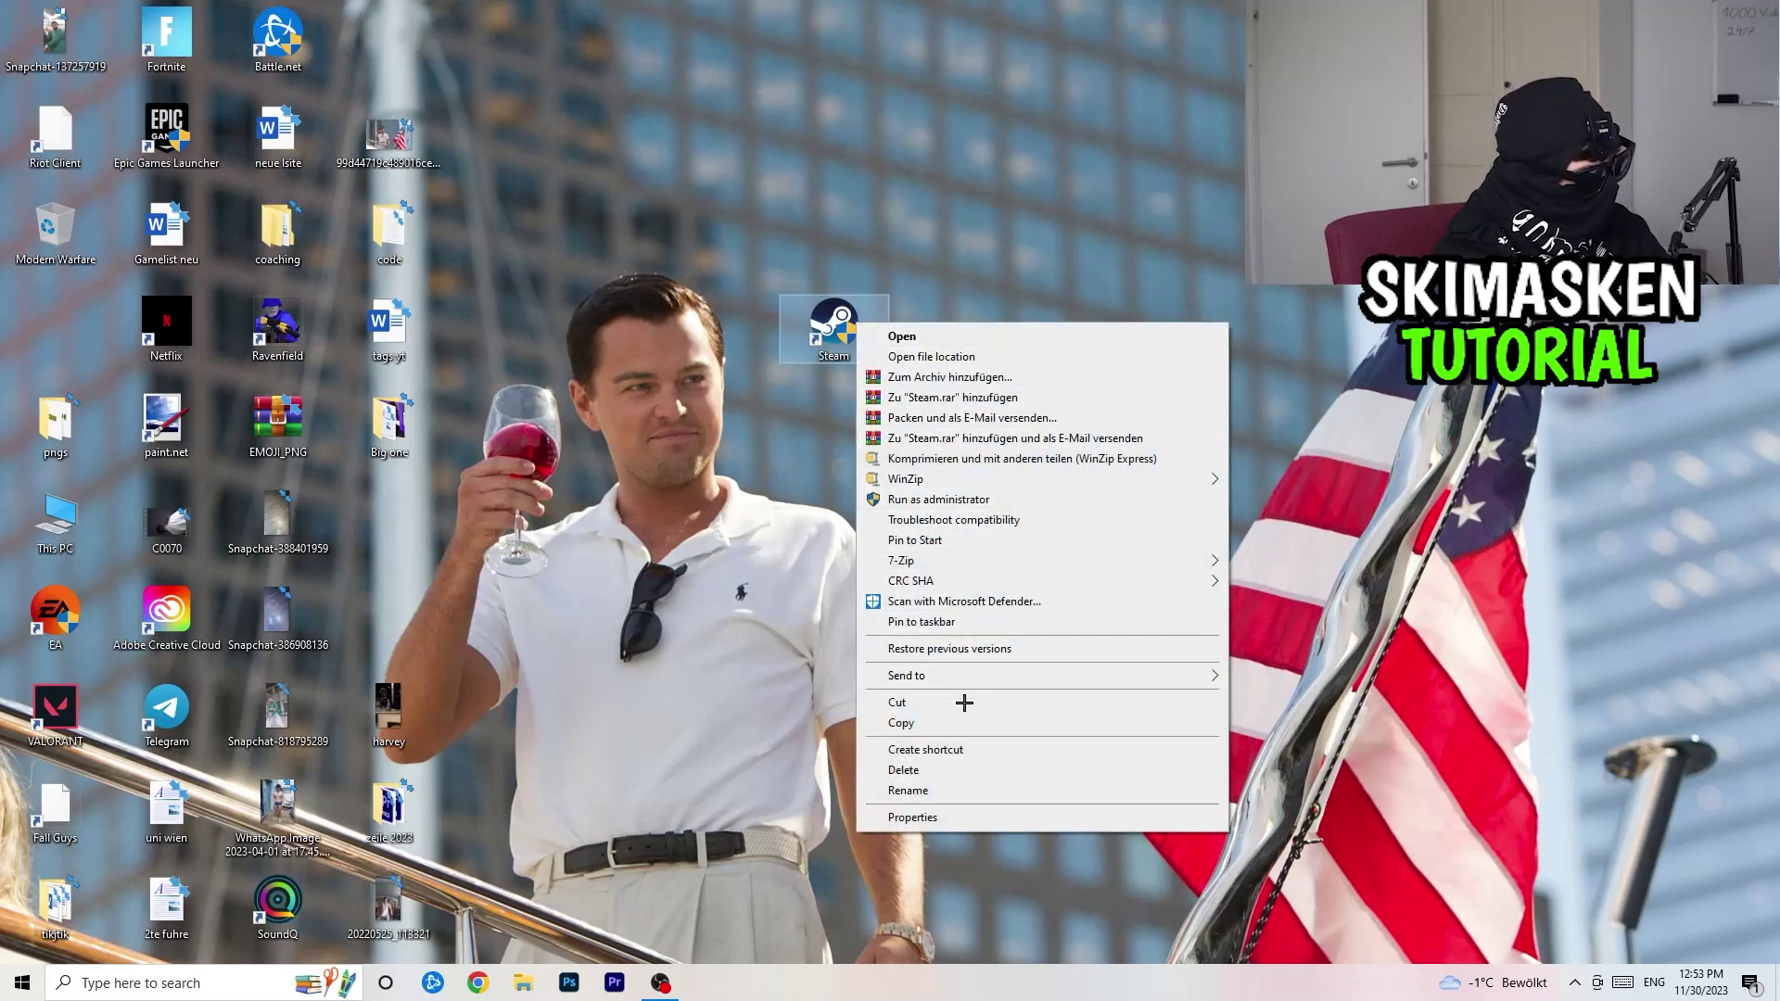
click(944, 815)
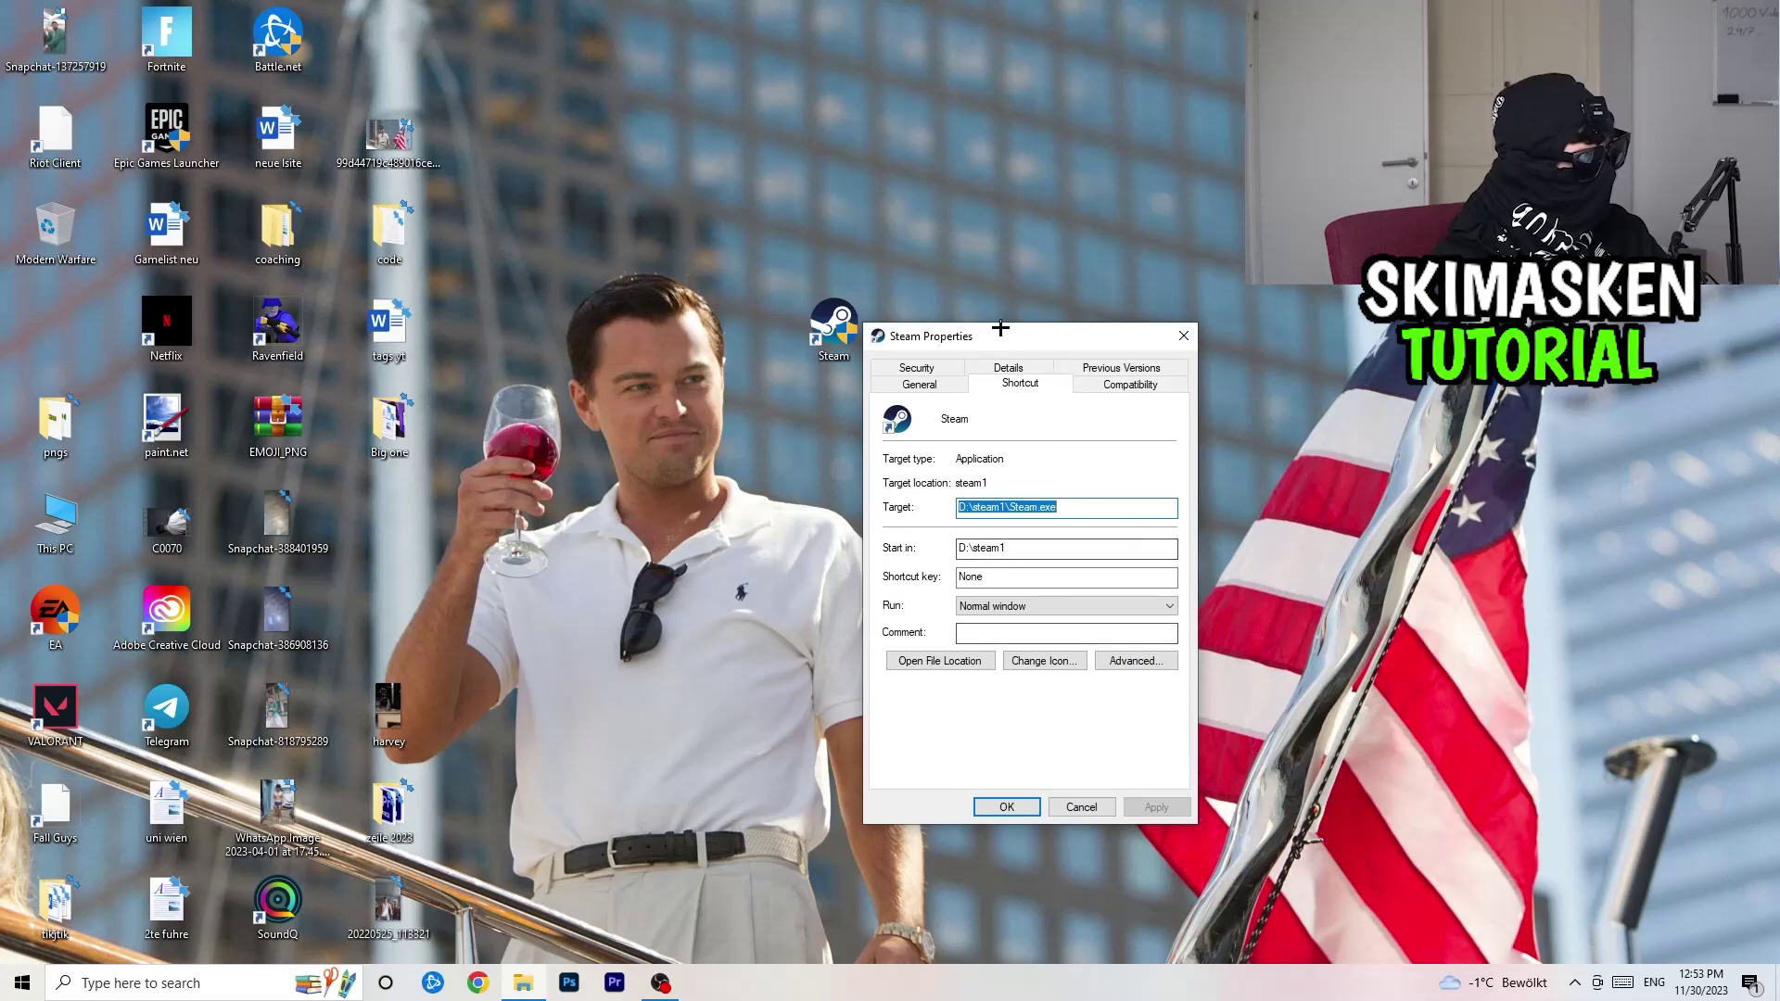
drag(1005, 330, 691, 246)
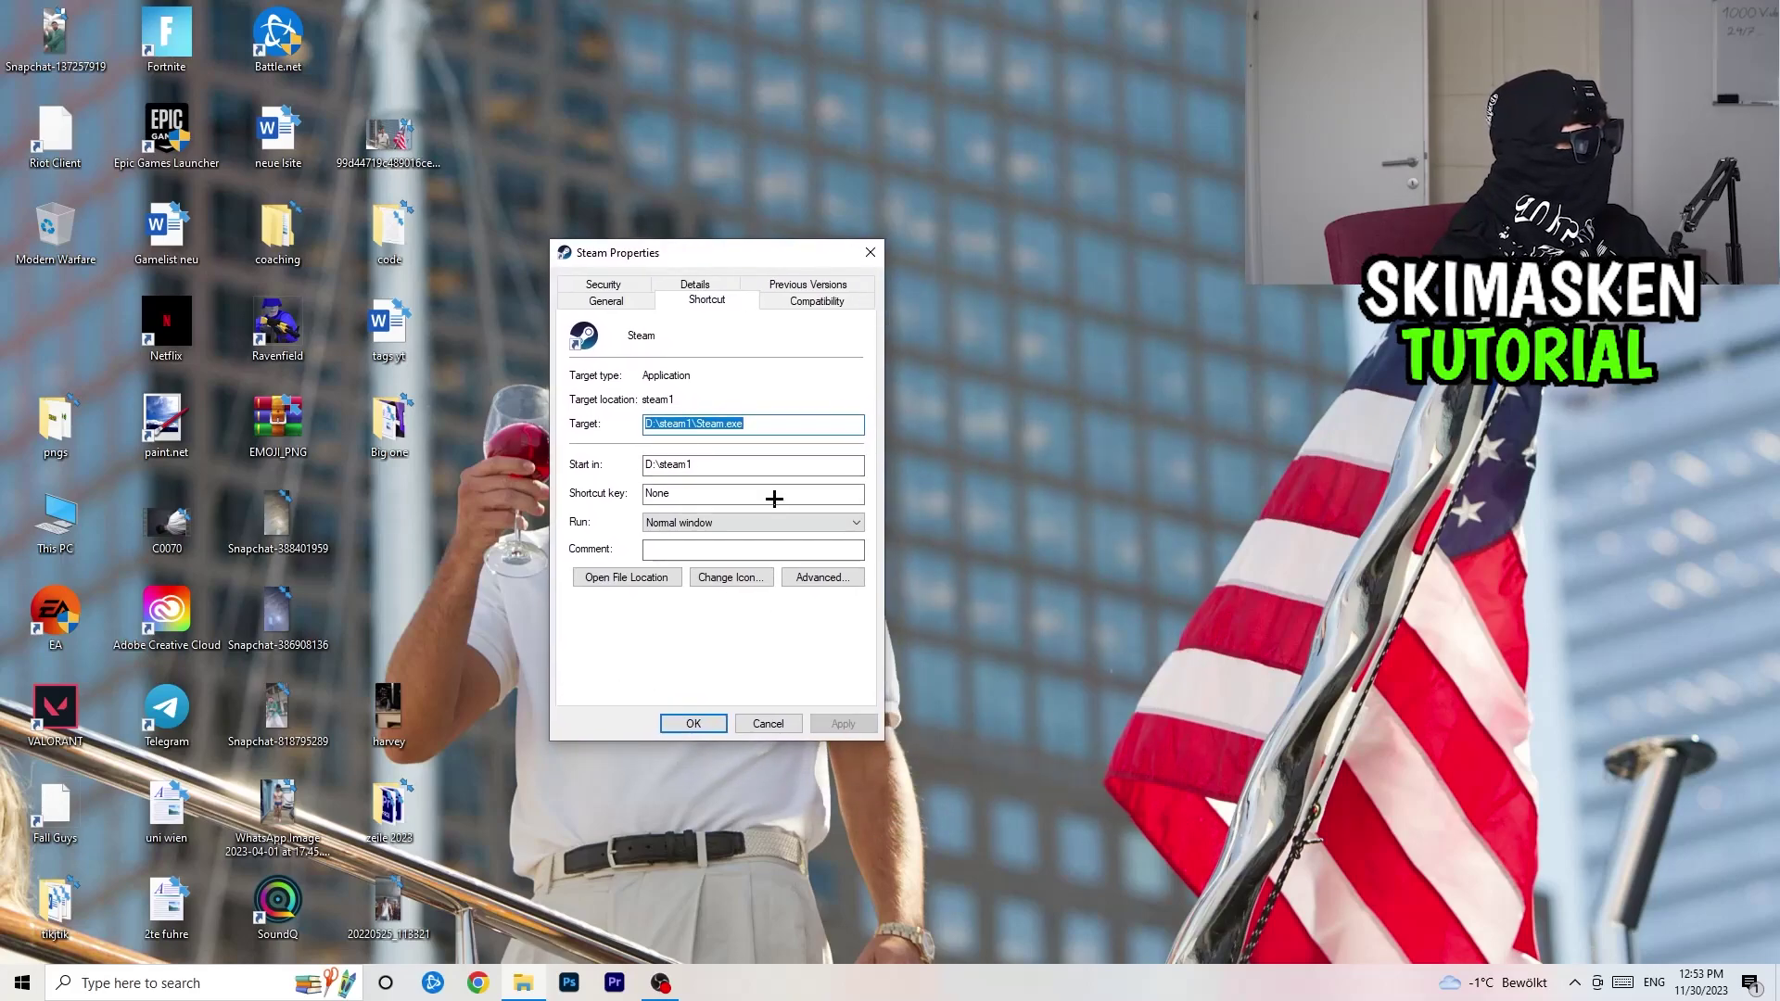
- Review the Windows versions available for Steam's compatibility mode and accept the compatibility settings
click(785, 297)
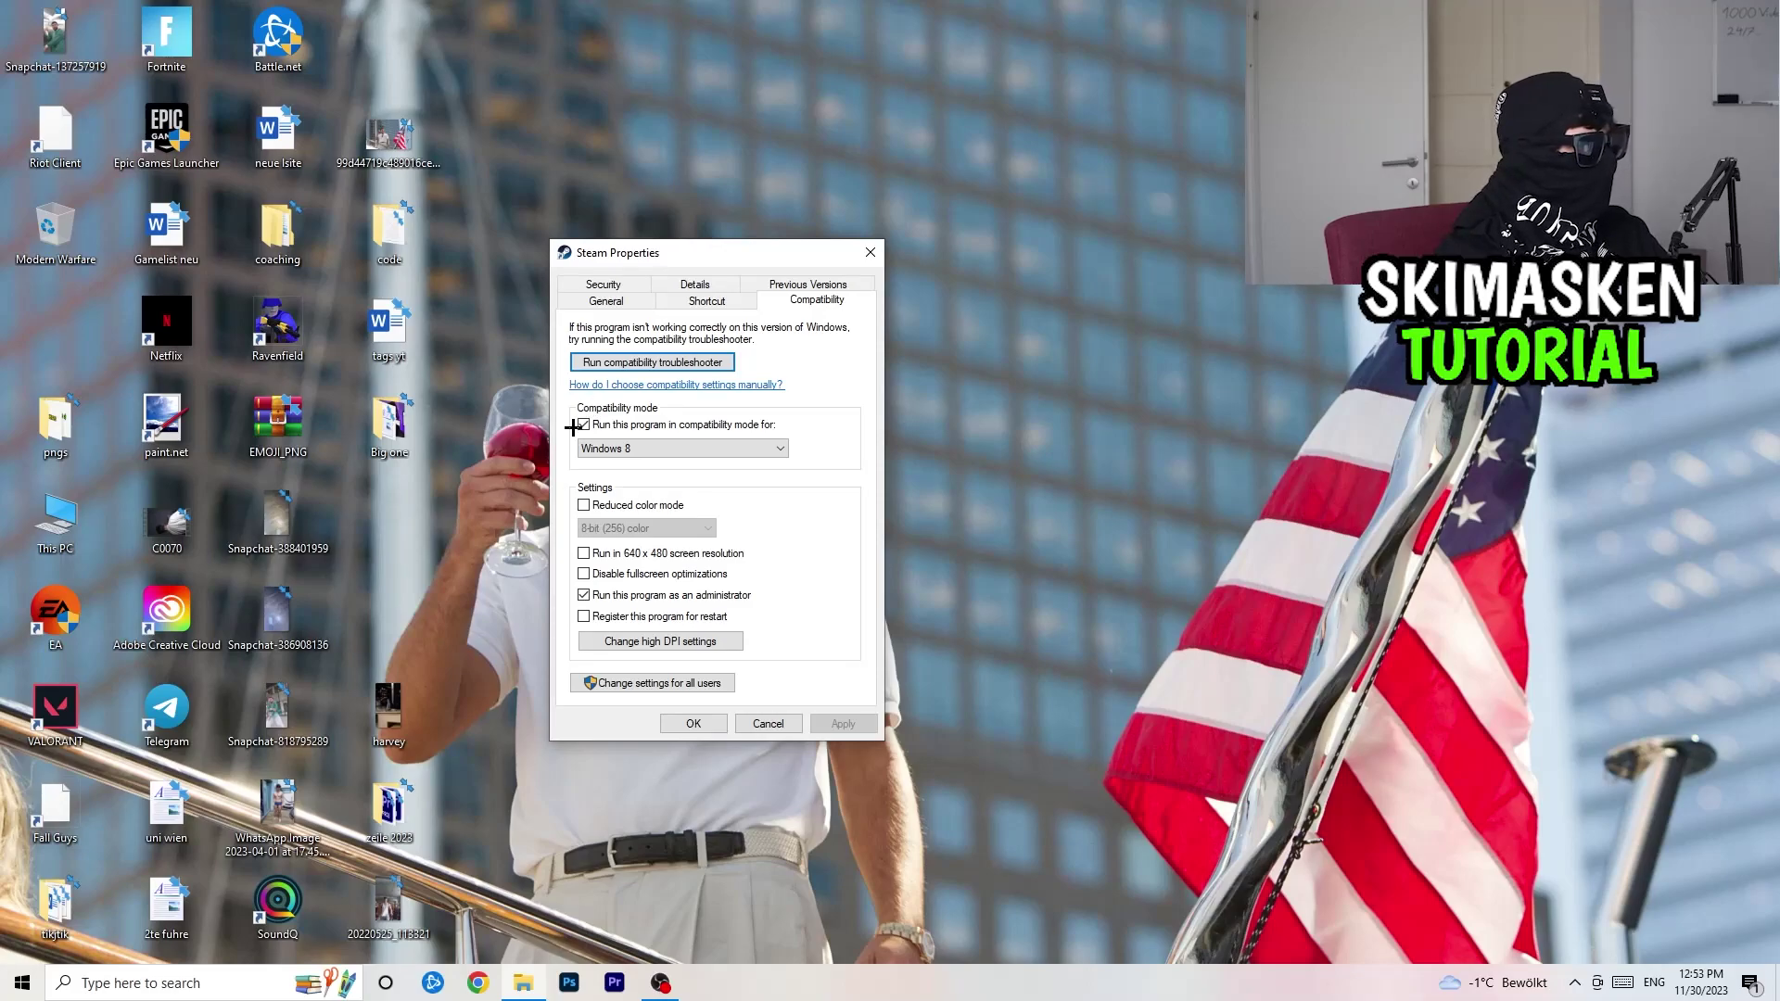
click(684, 449)
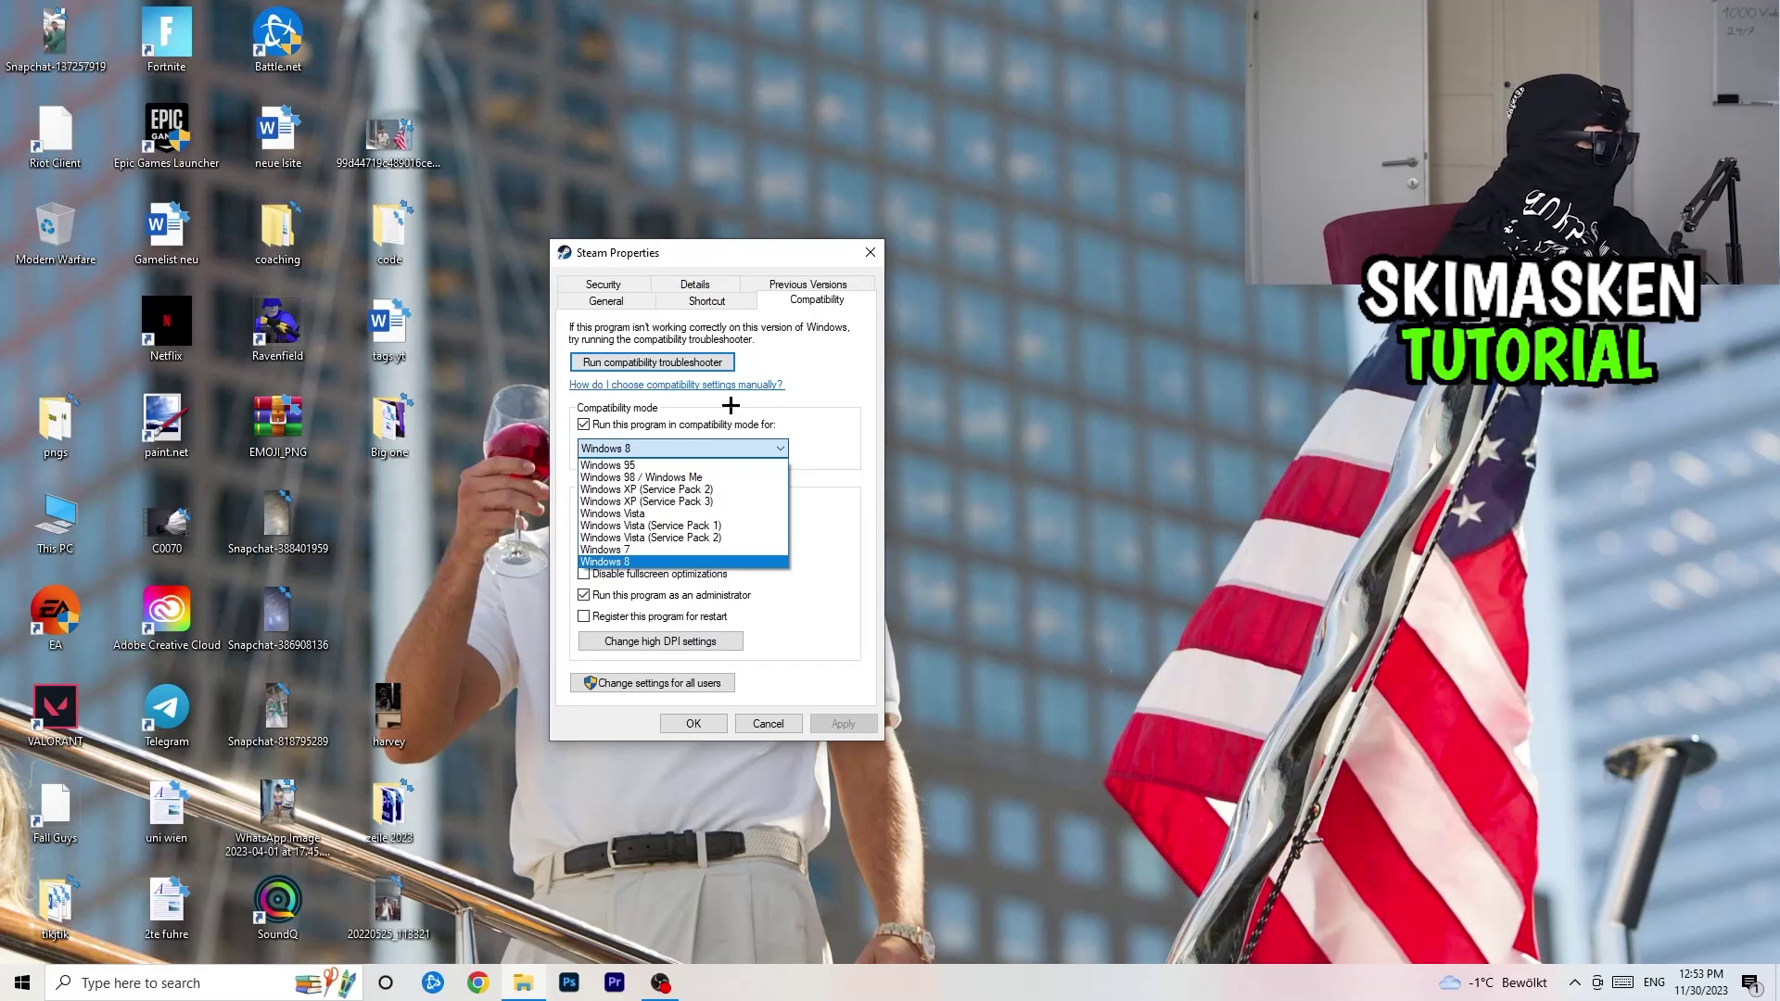
click(849, 432)
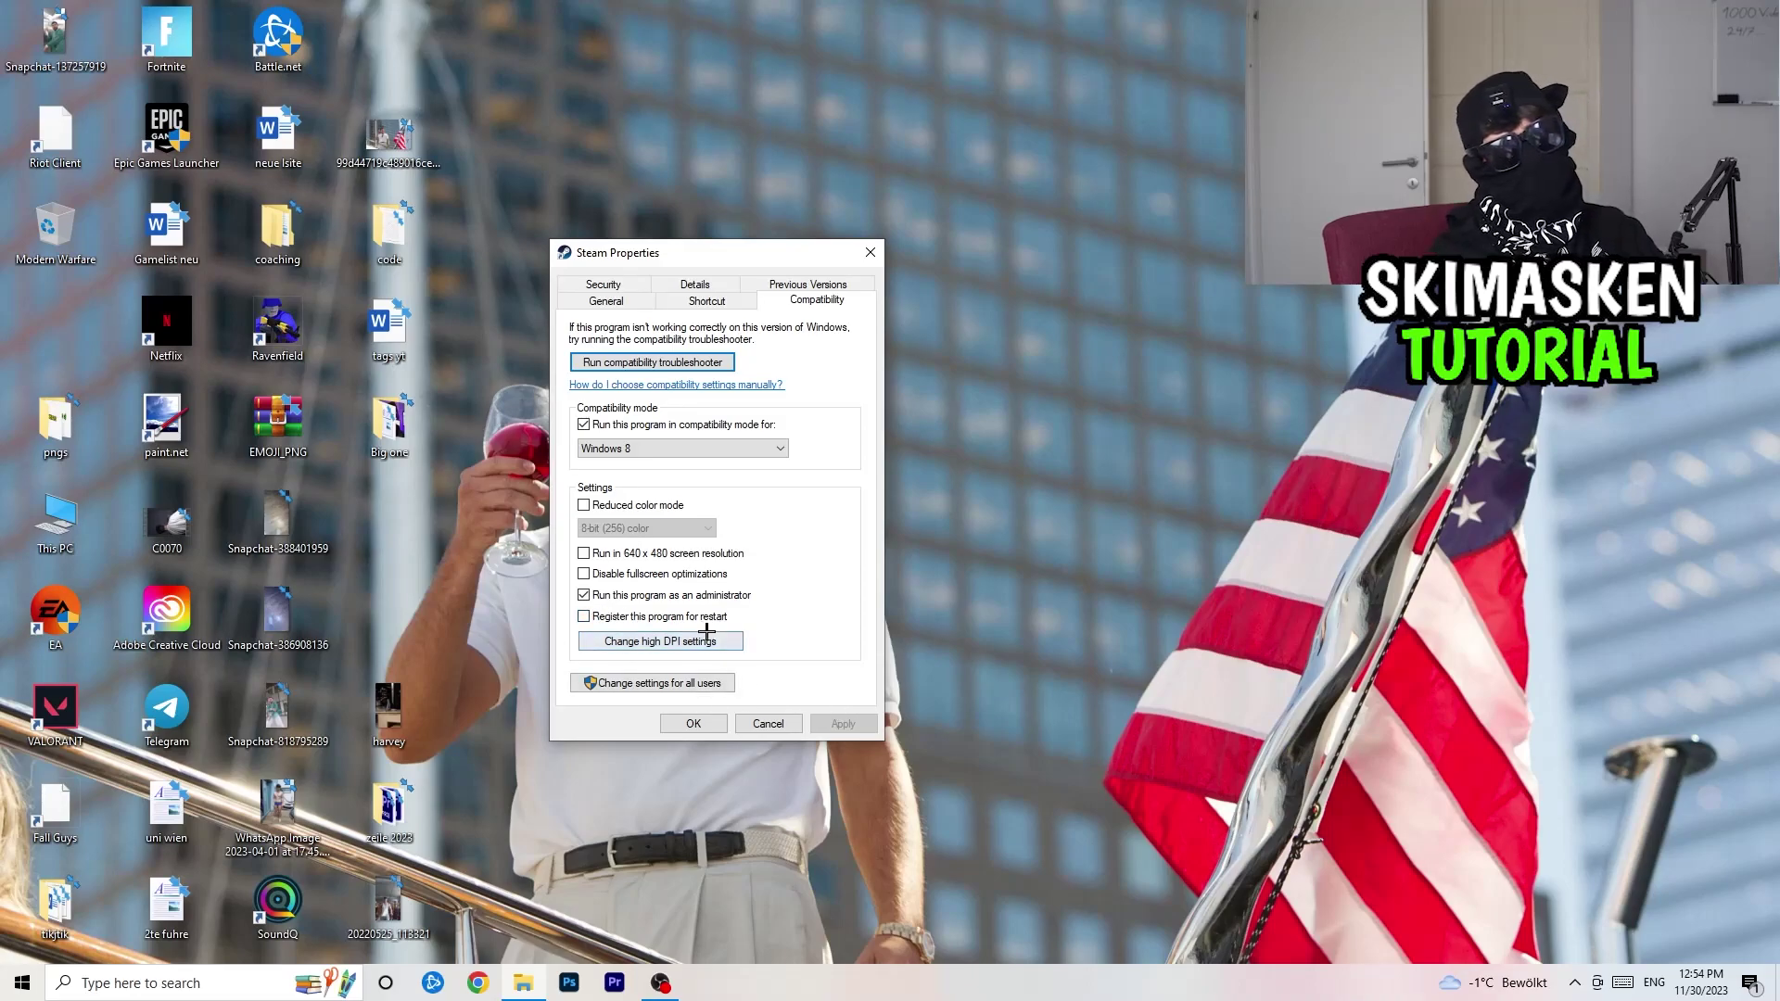
click(713, 731)
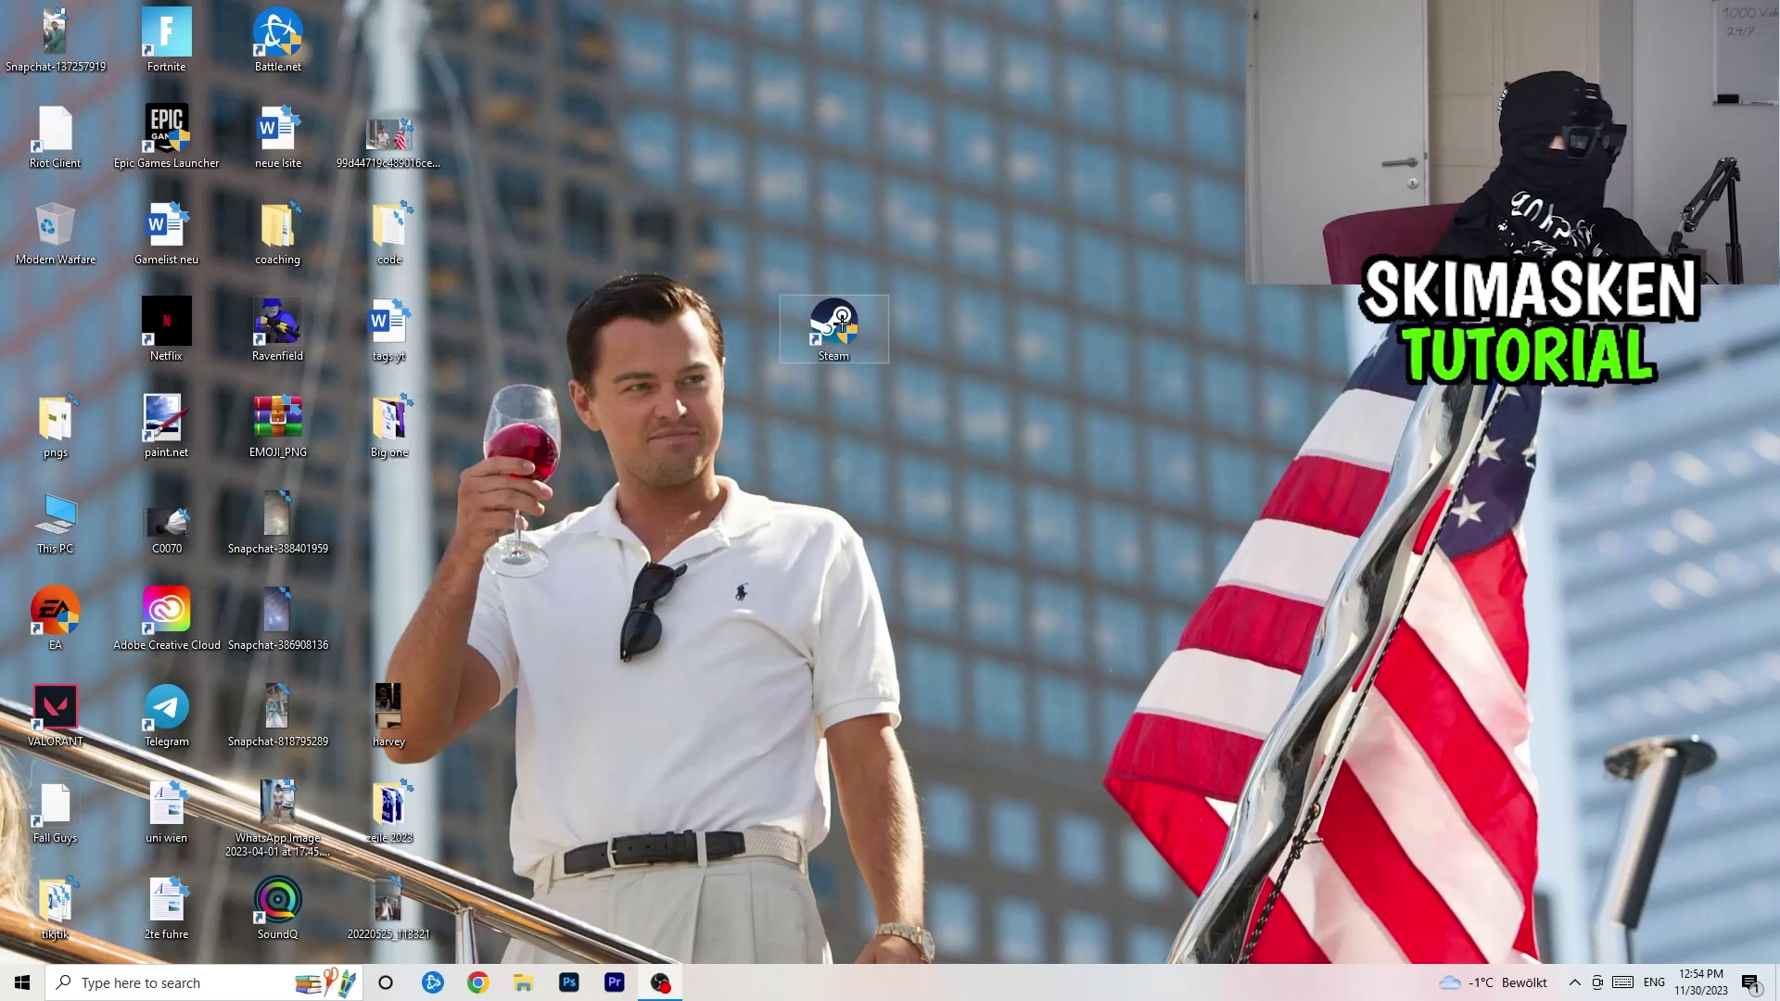
- Recheck the compatibility settings in the Steam shortcut's properties and close them
right_click(841, 321)
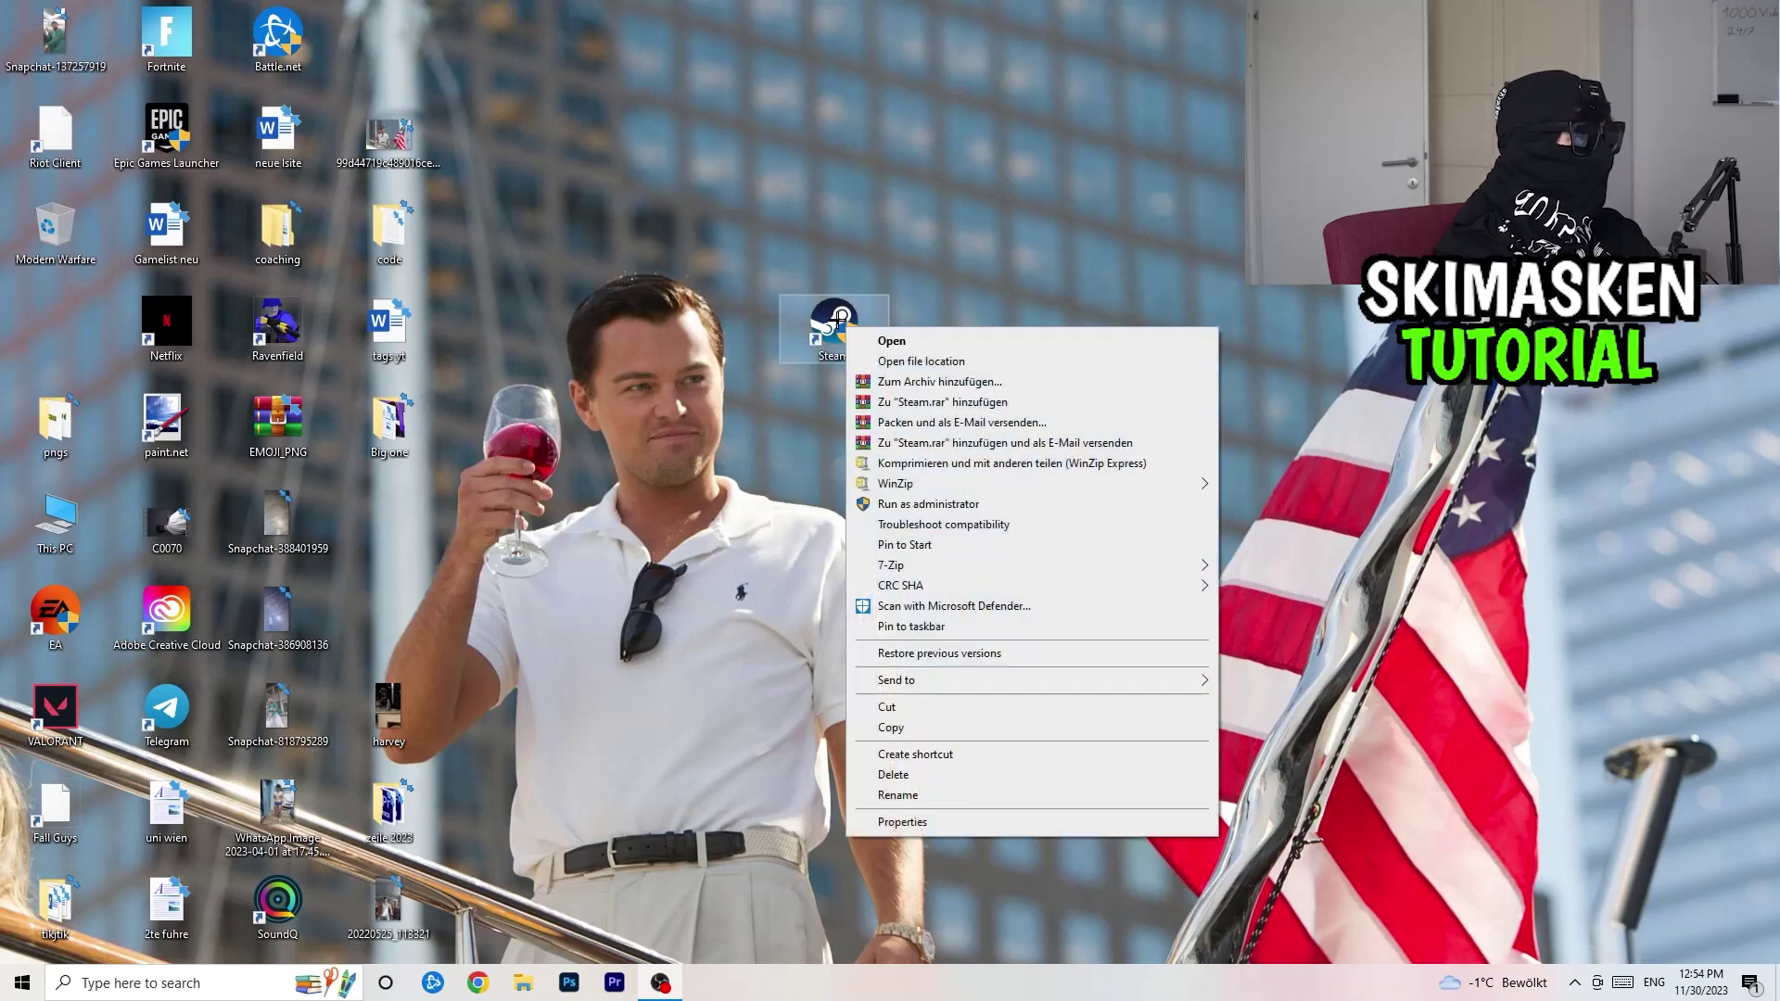
click(956, 821)
click(1120, 388)
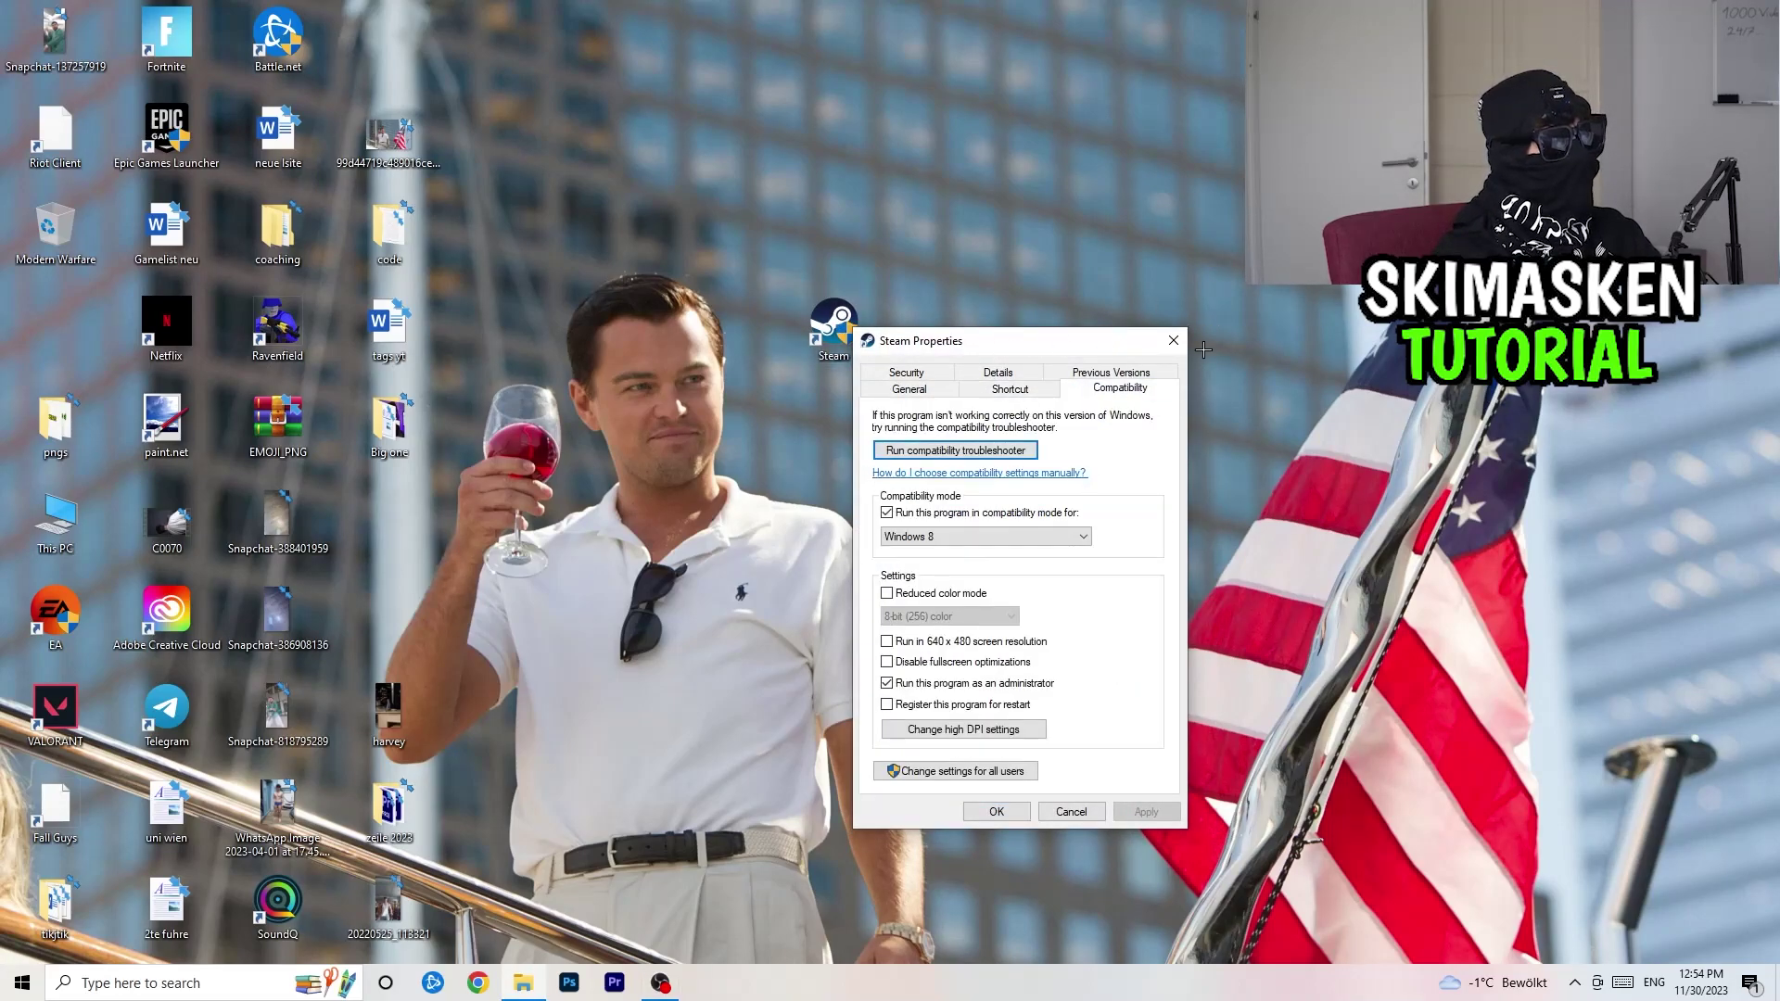
click(1173, 343)
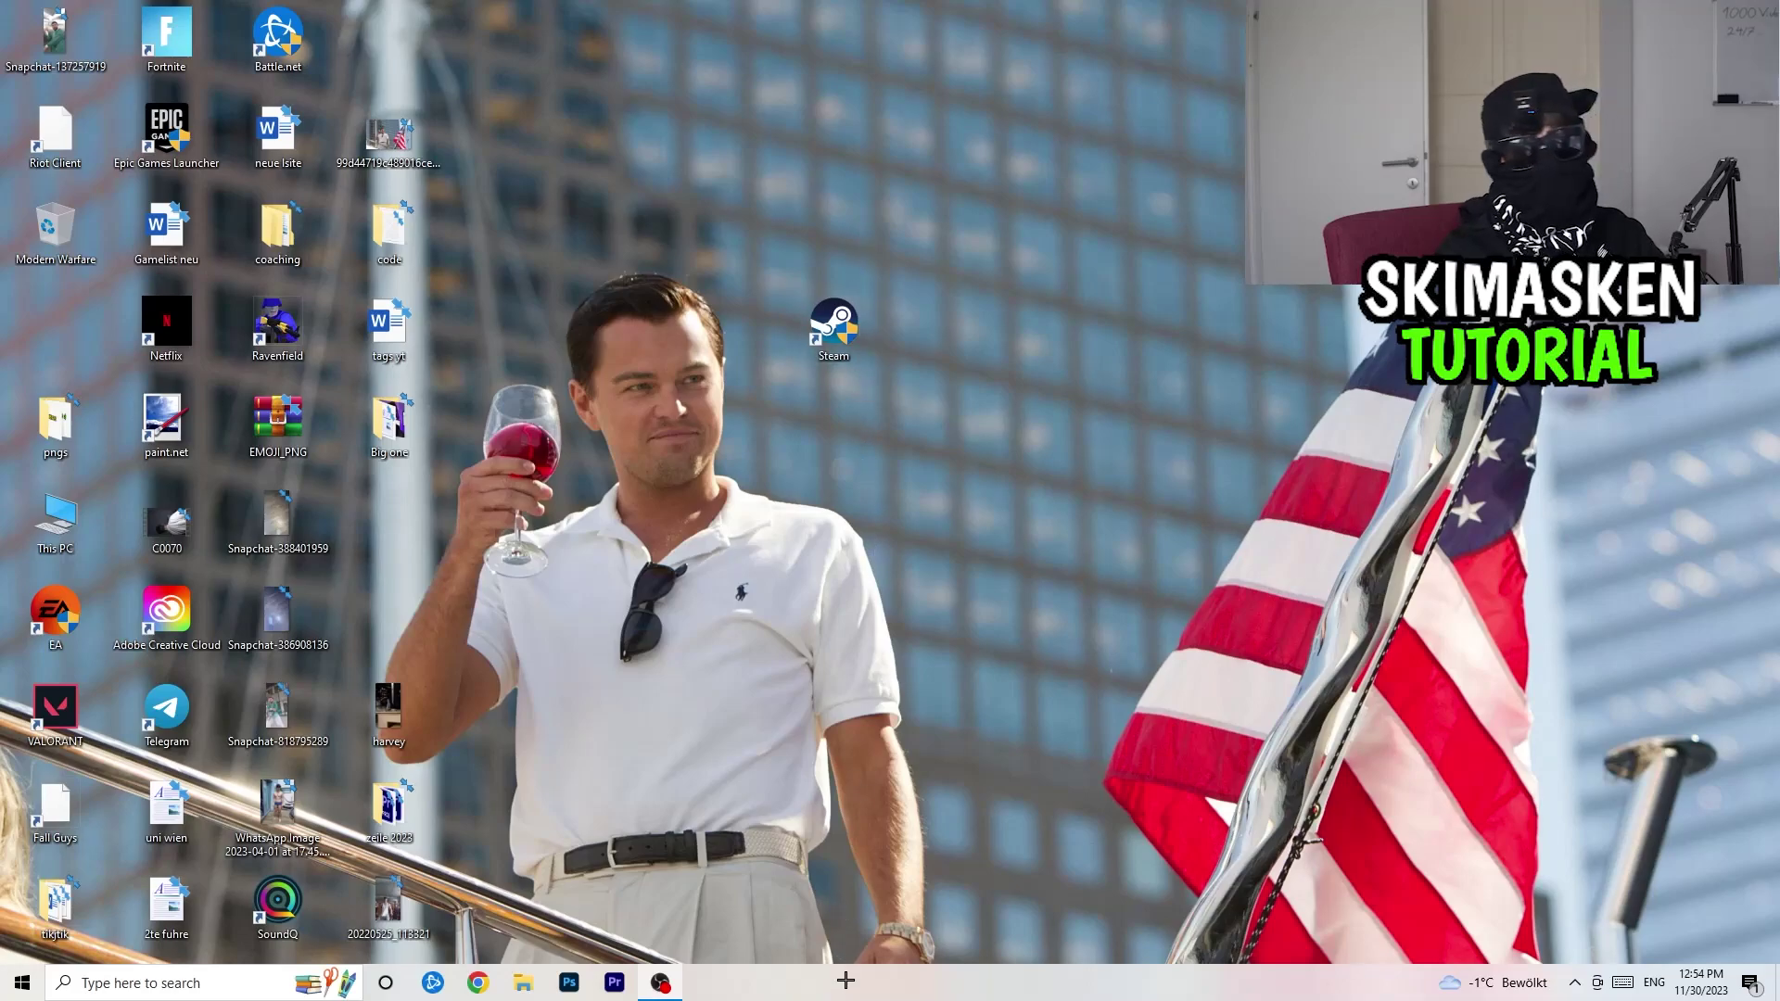
- Open Task Manager and examine which apps are enabled or disabled at startup
right_click(807, 985)
click(813, 985)
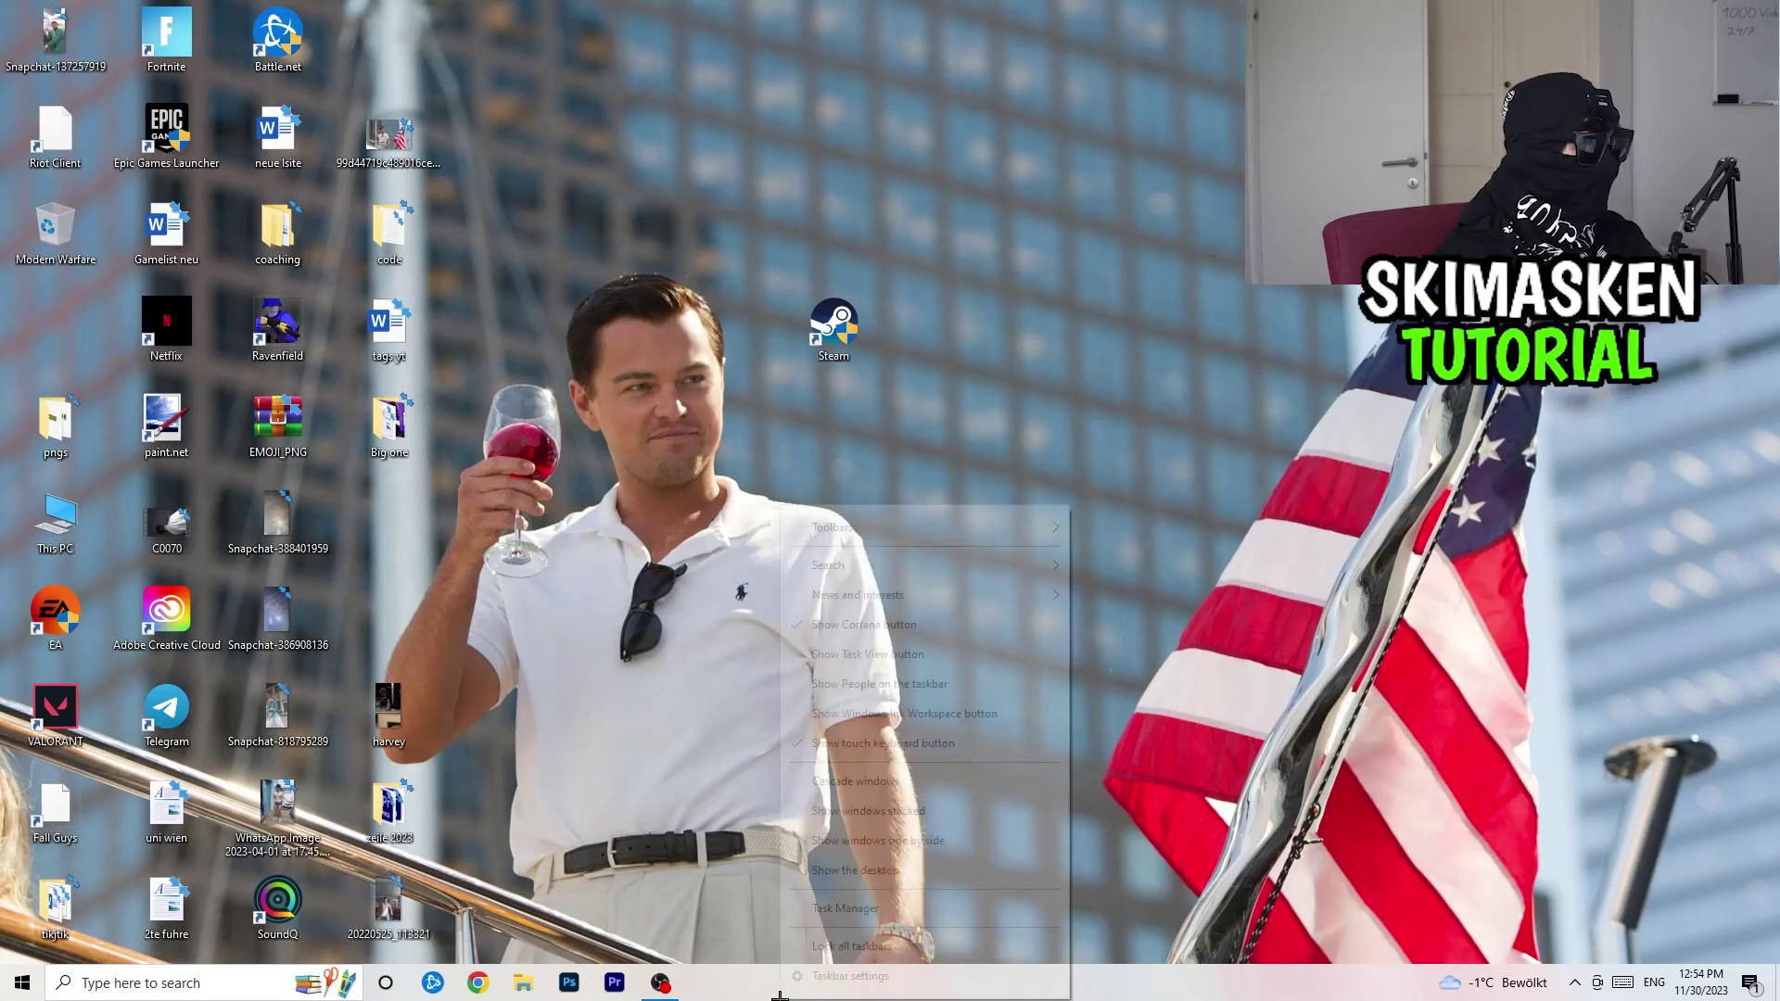
right_click(799, 985)
click(862, 904)
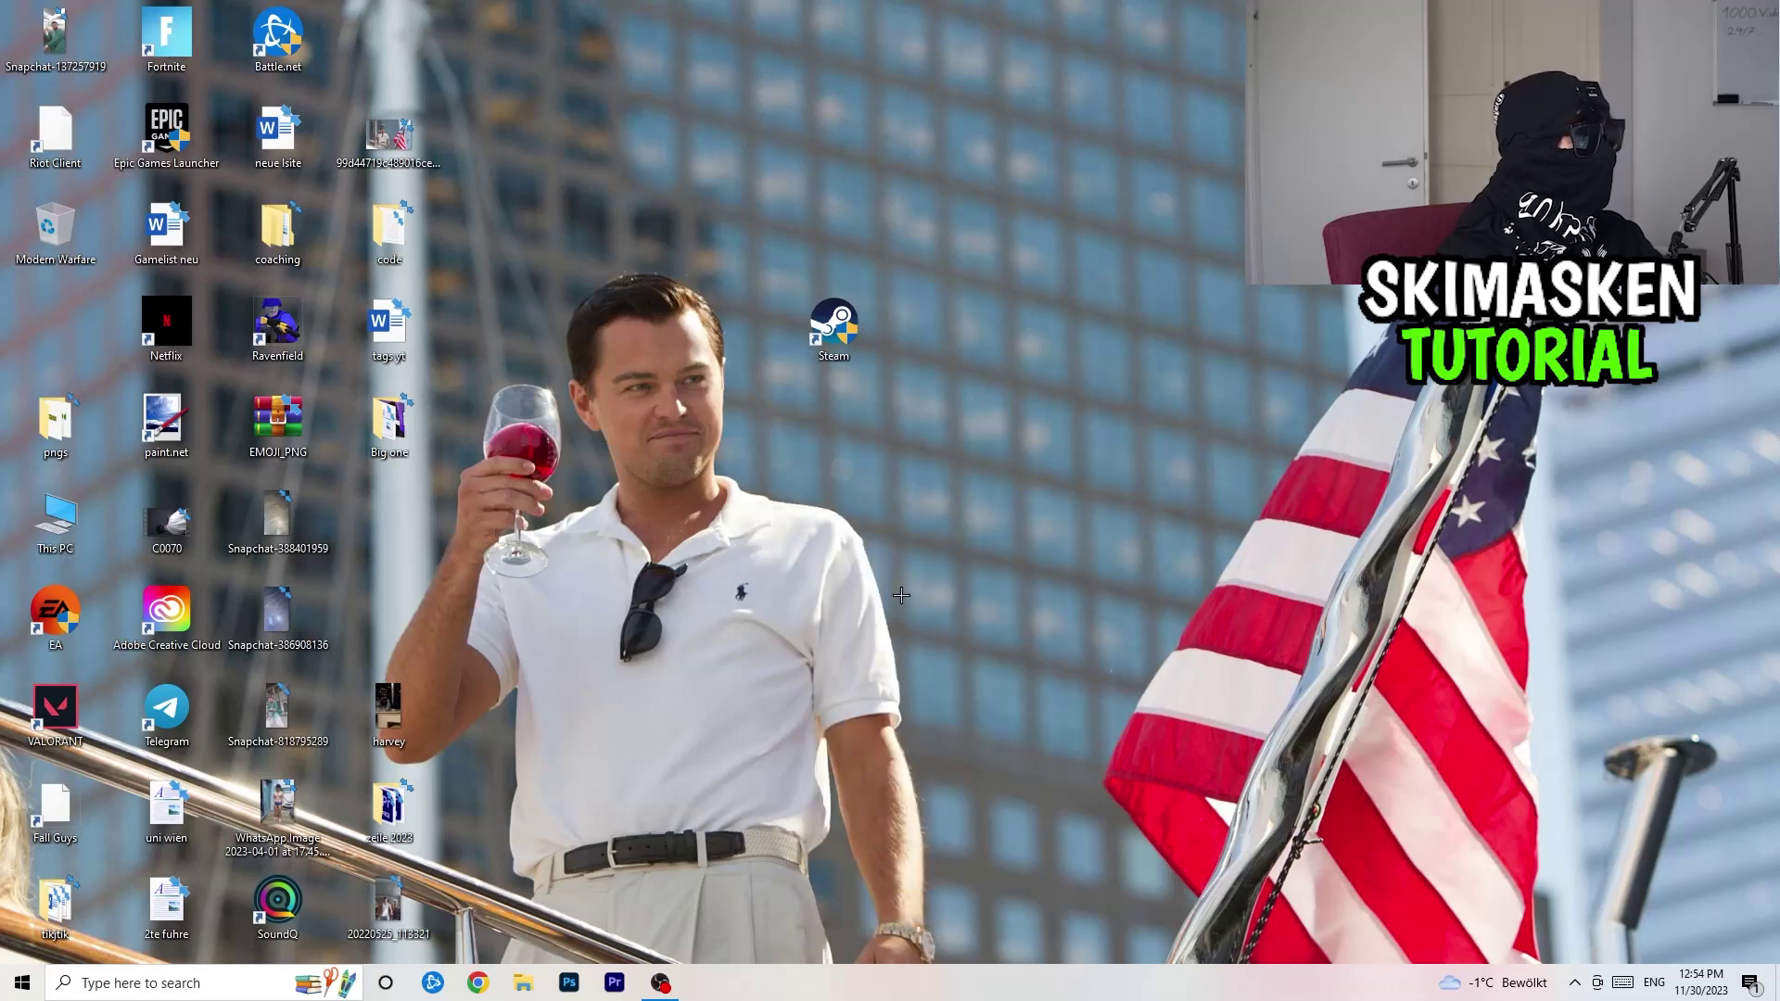
click(1036, 45)
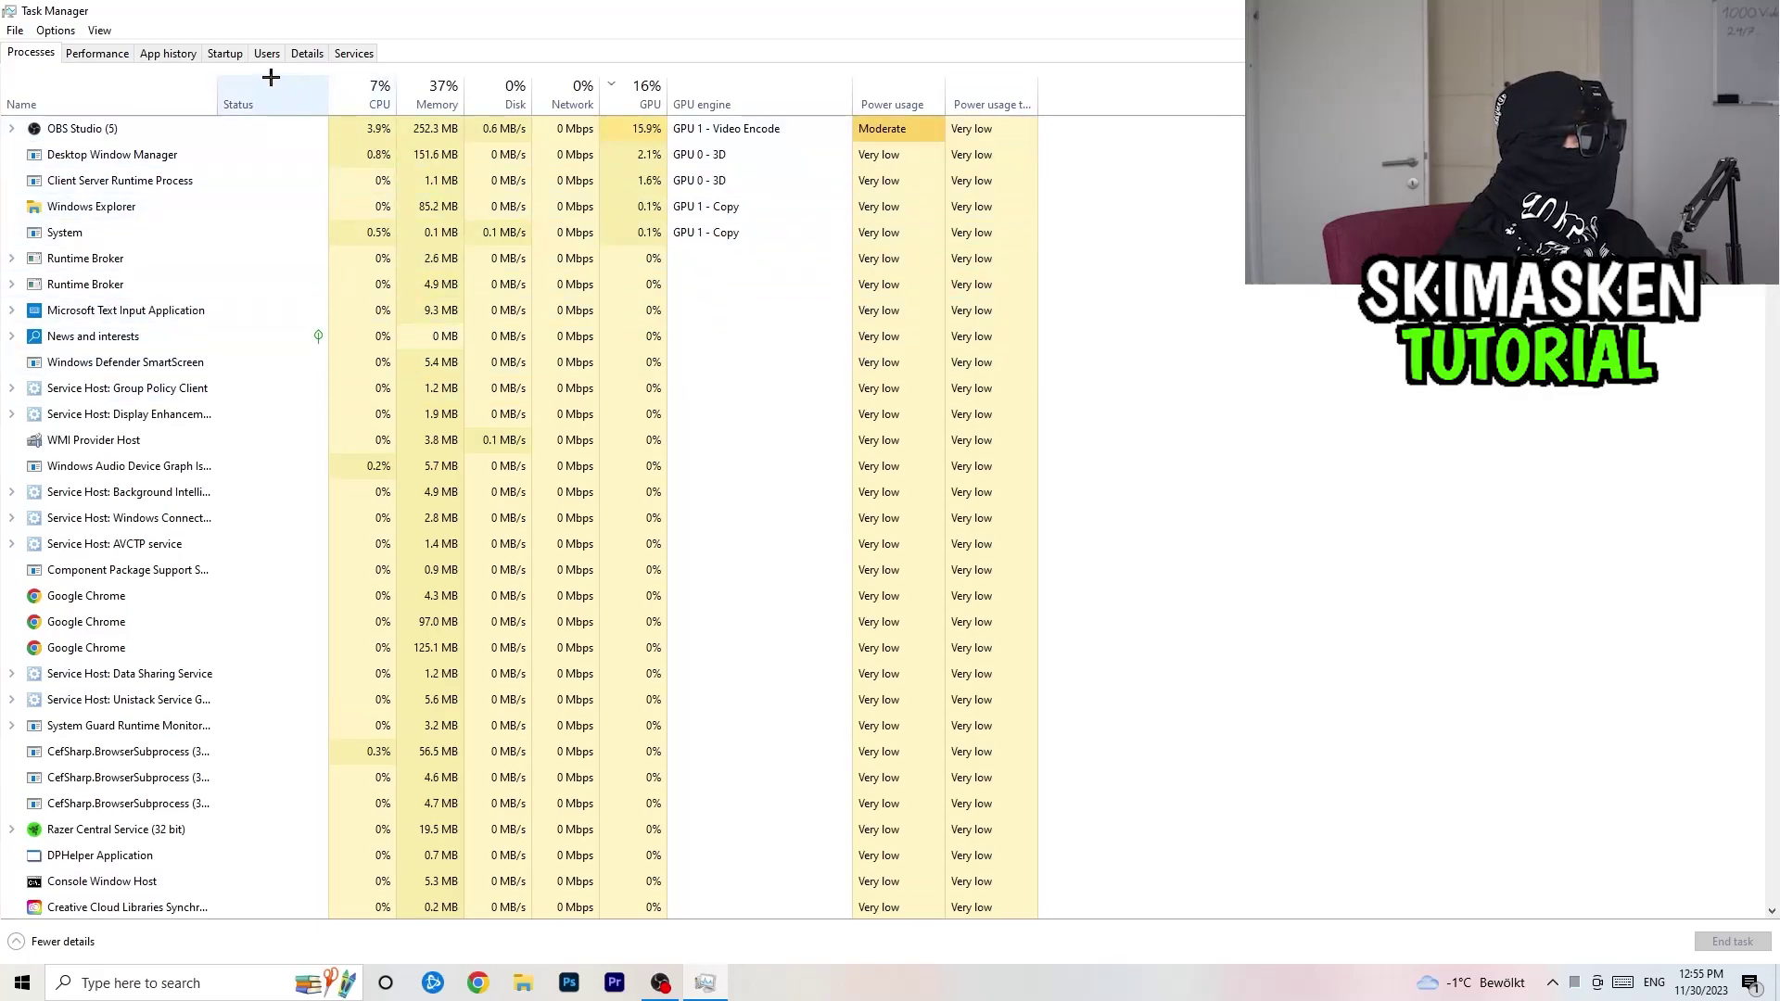
click(224, 54)
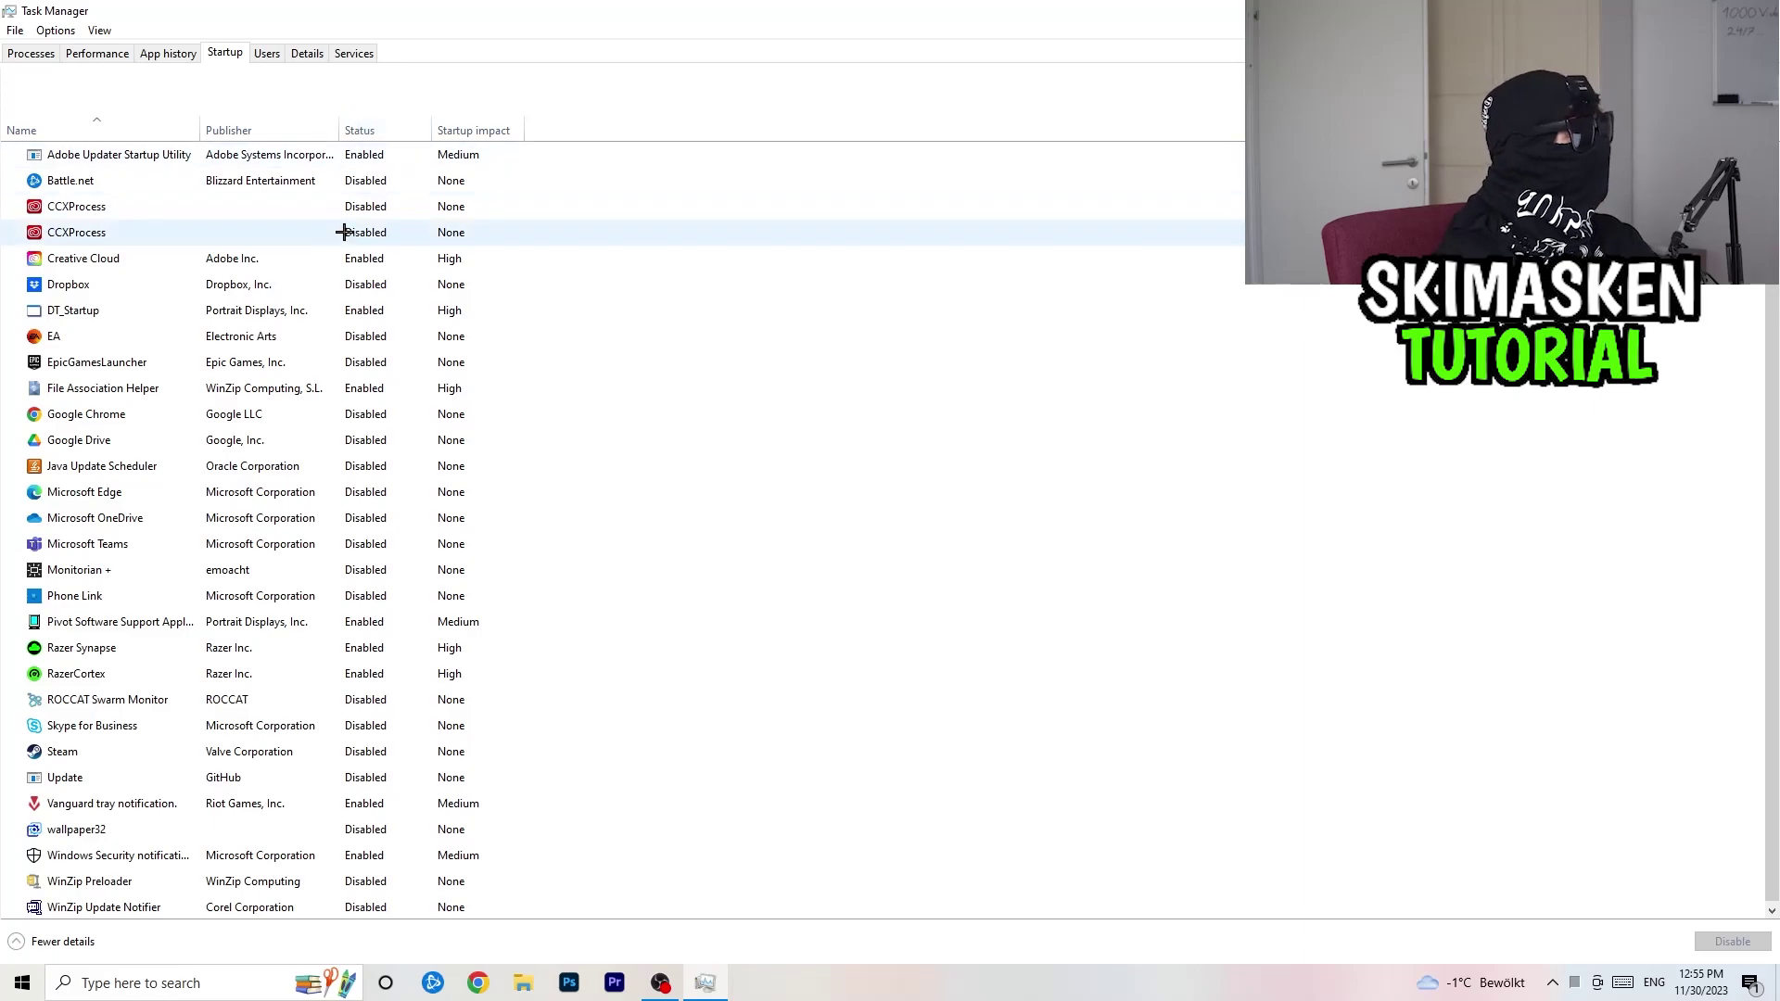
- Examine the priority options for a chrome.exe process in the process details, then close Task Manager
click(309, 53)
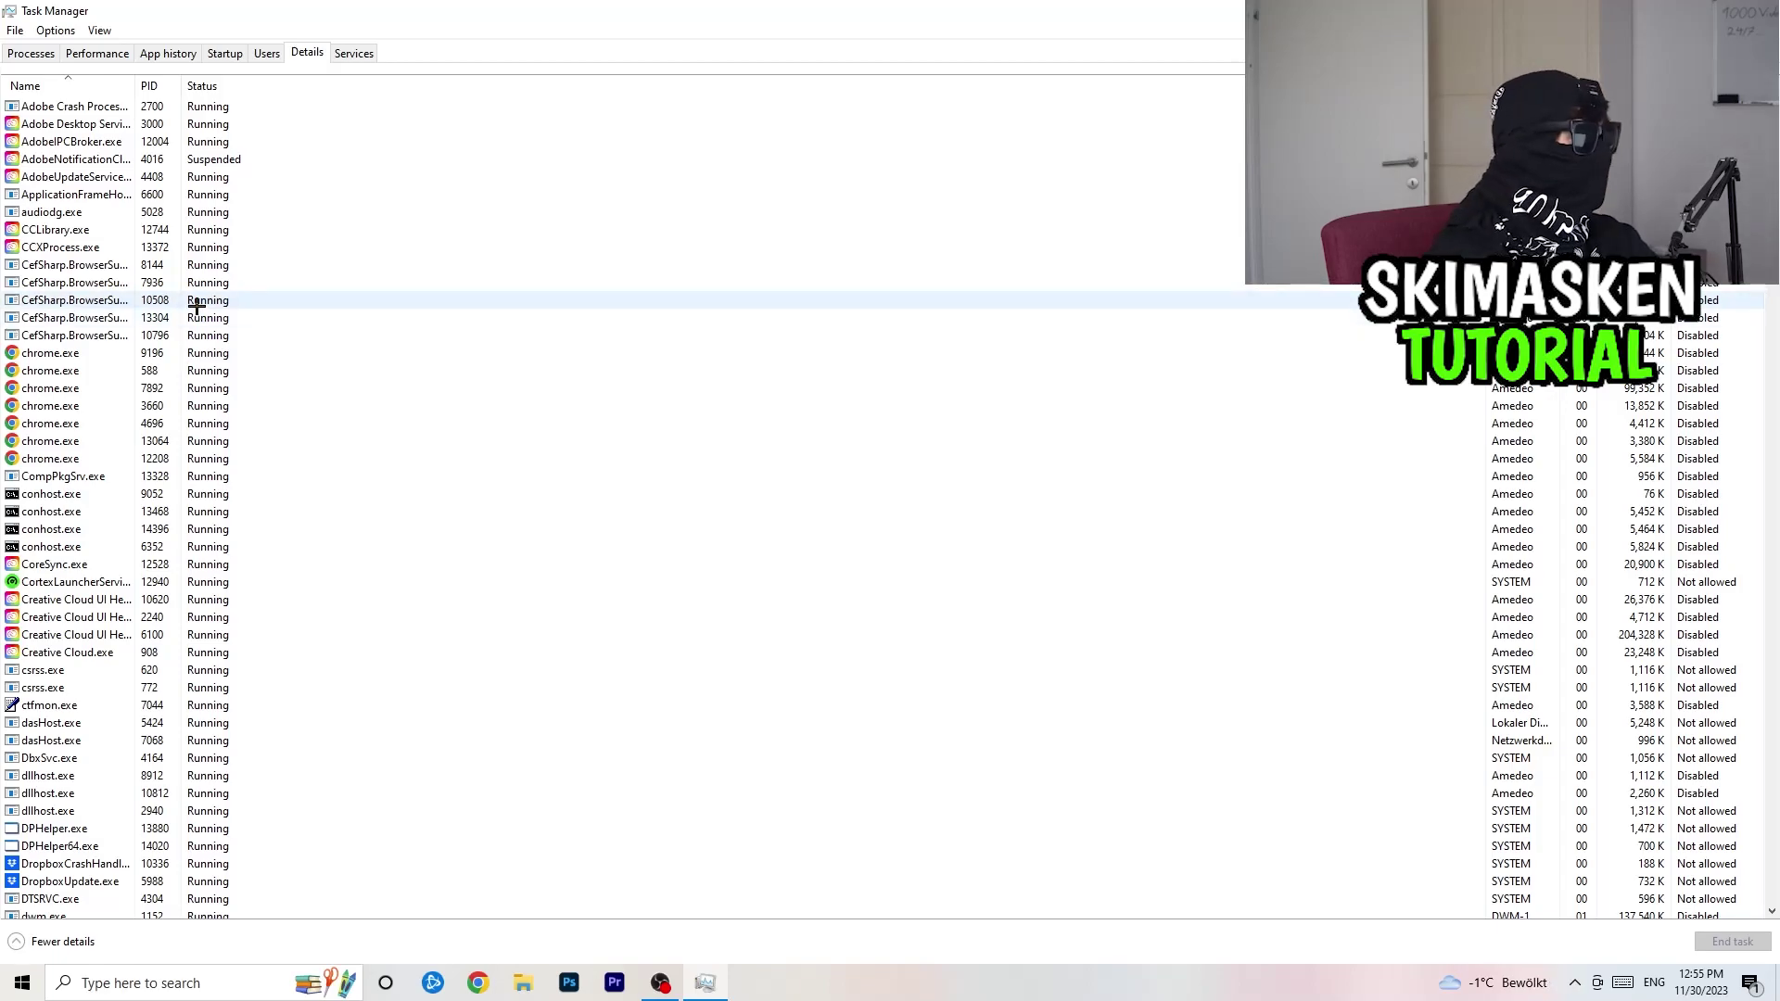
right_click(75, 426)
right_click(73, 429)
mouse_move(134, 504)
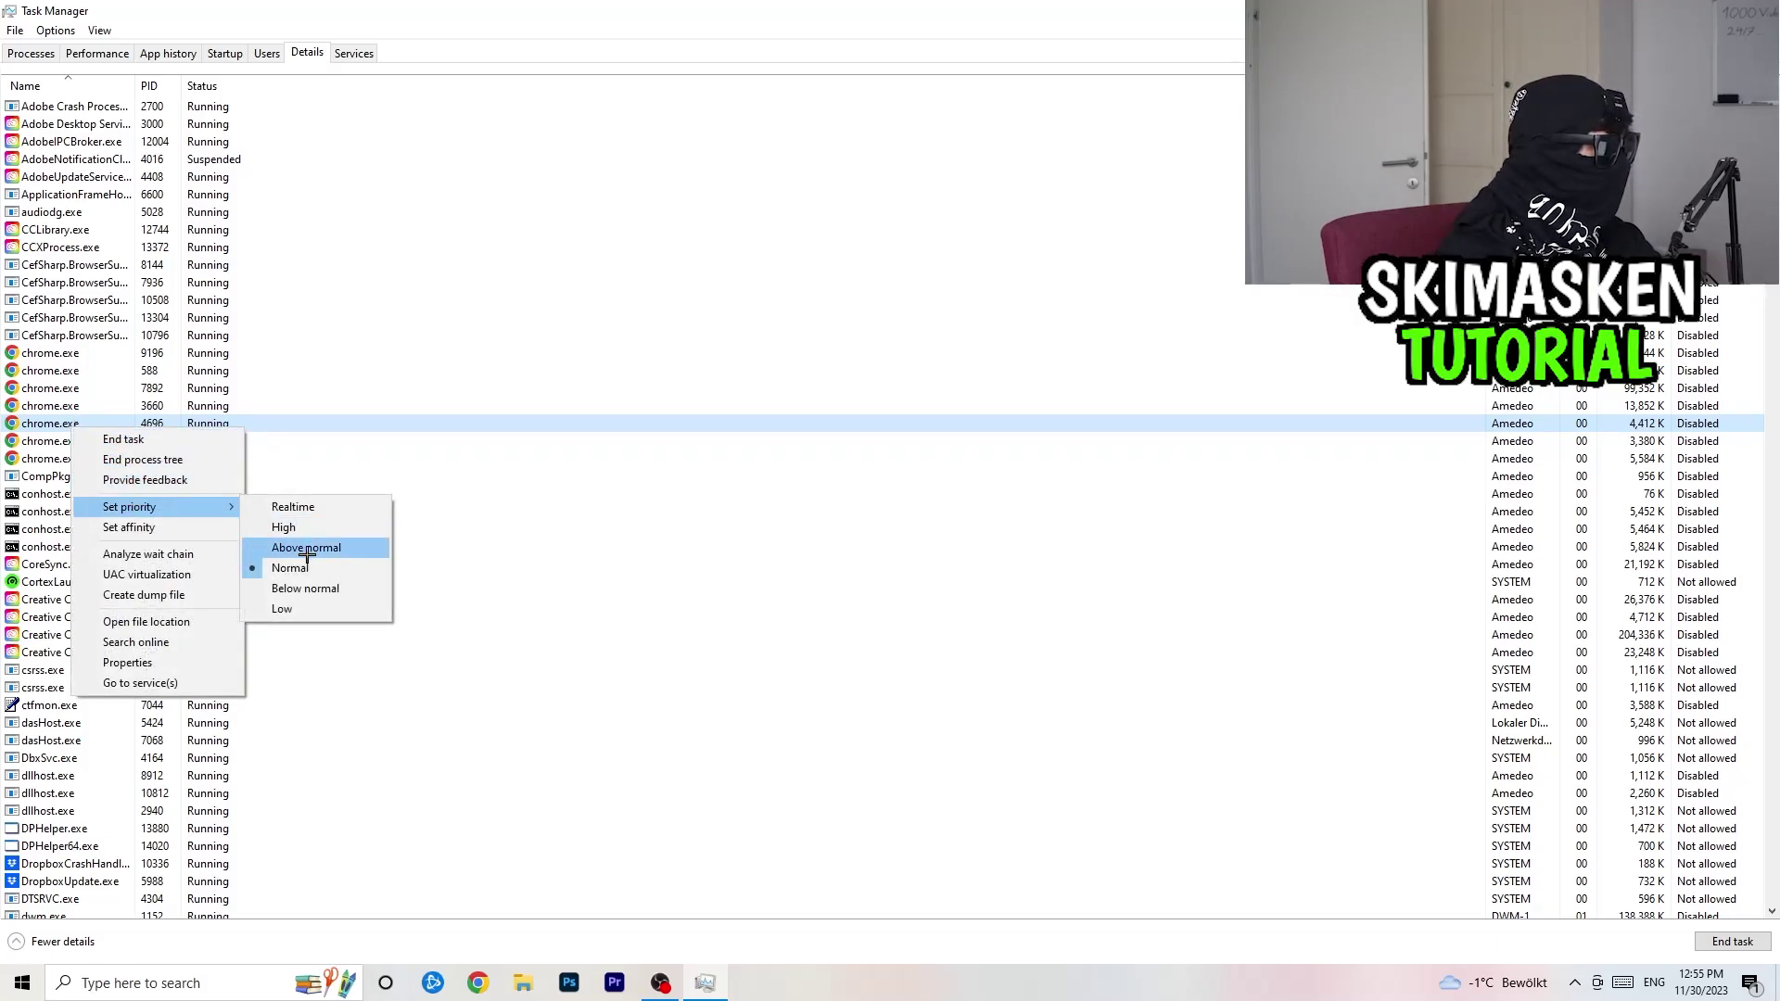
click(899, 5)
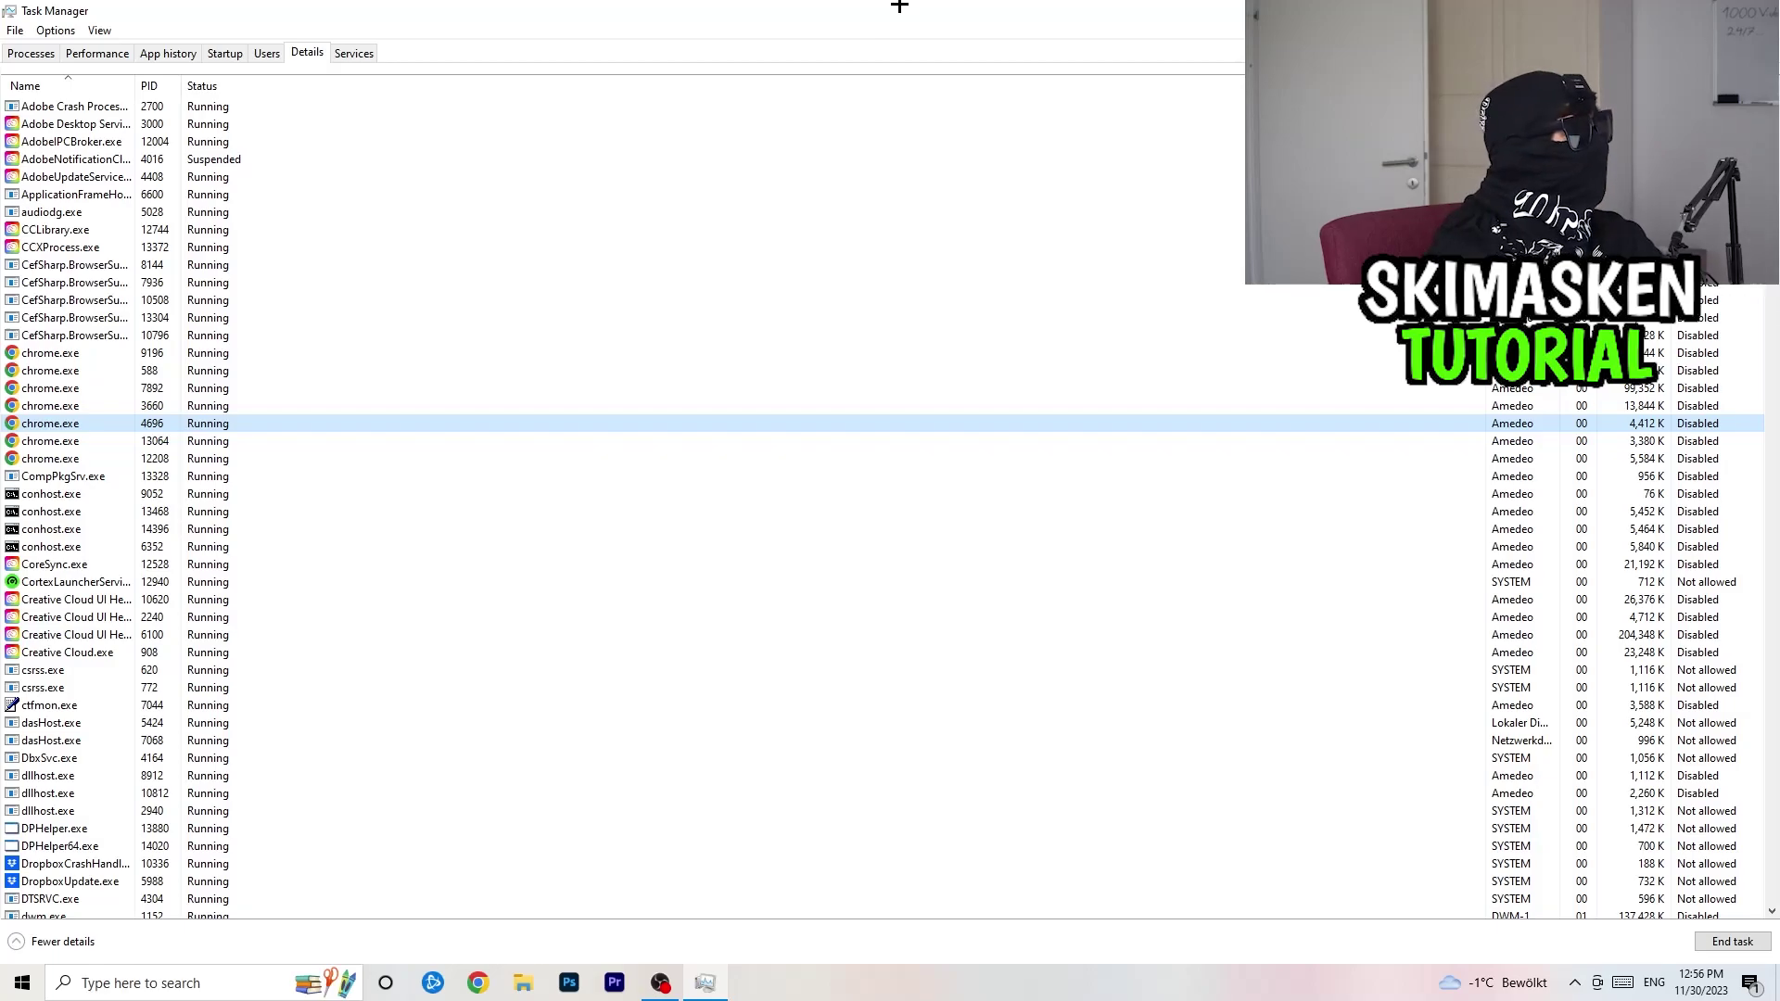
key(alt+F4)
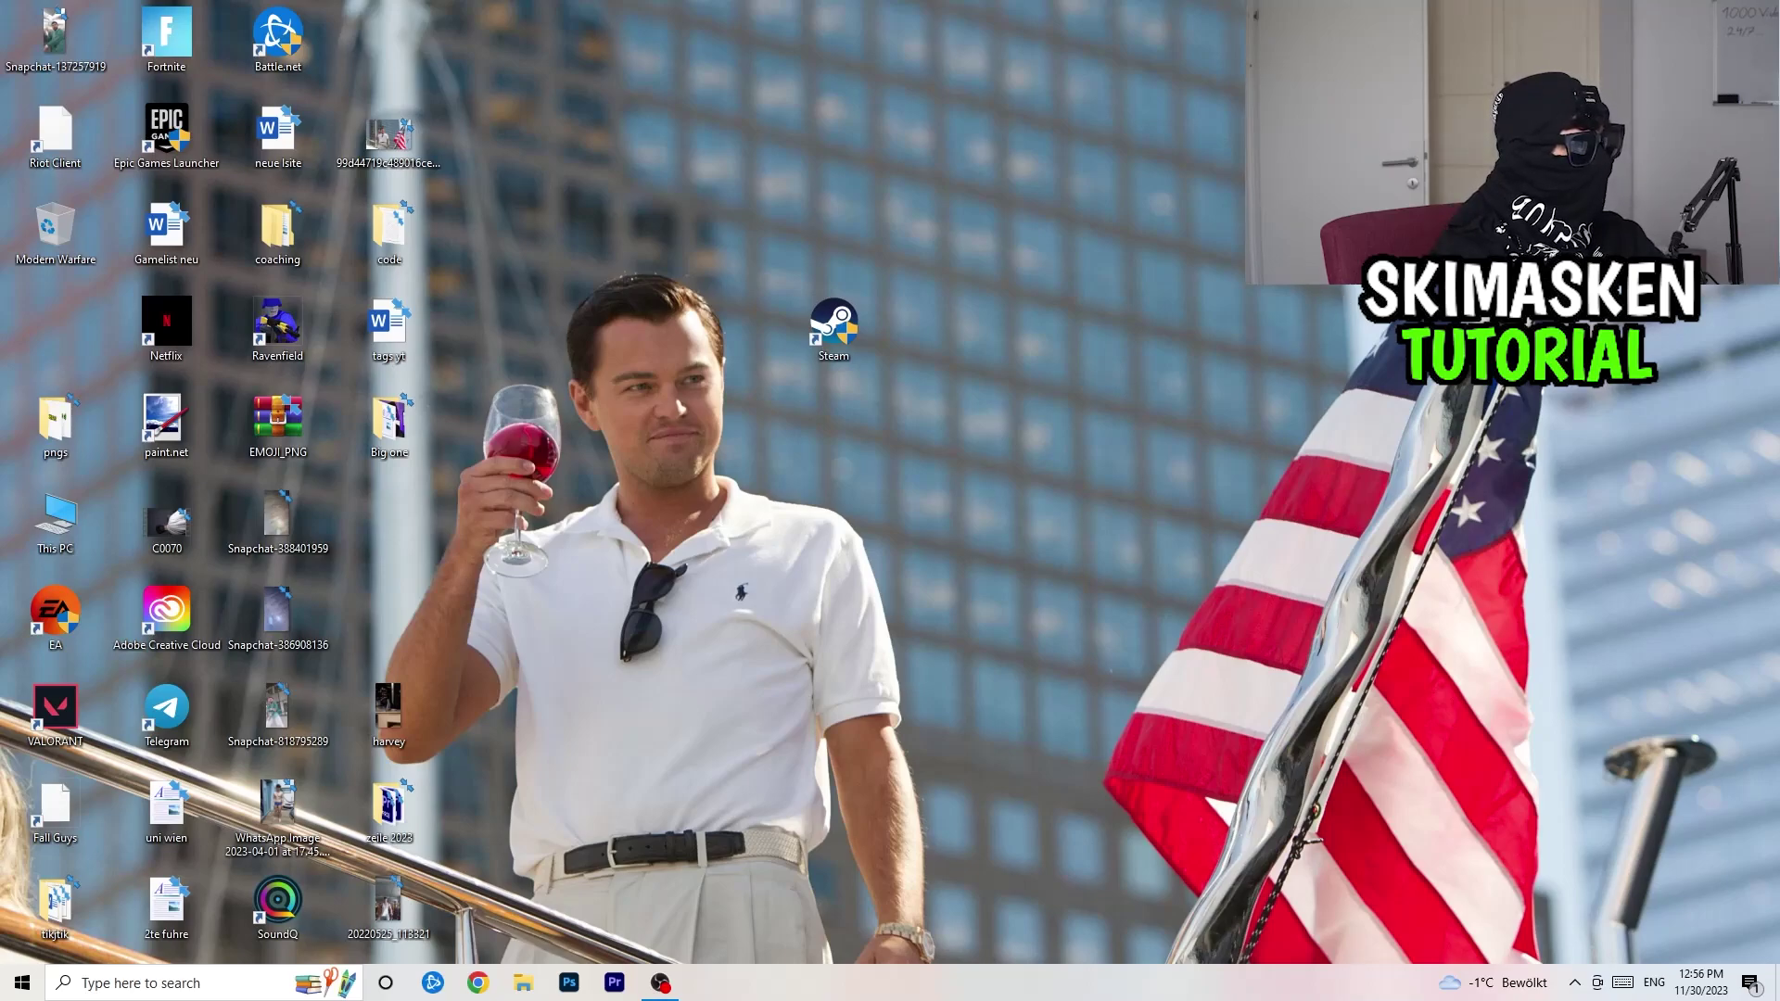
- Open Windows Settings and check the Game Bar options under Gaming
right_click(892, 961)
click(22, 983)
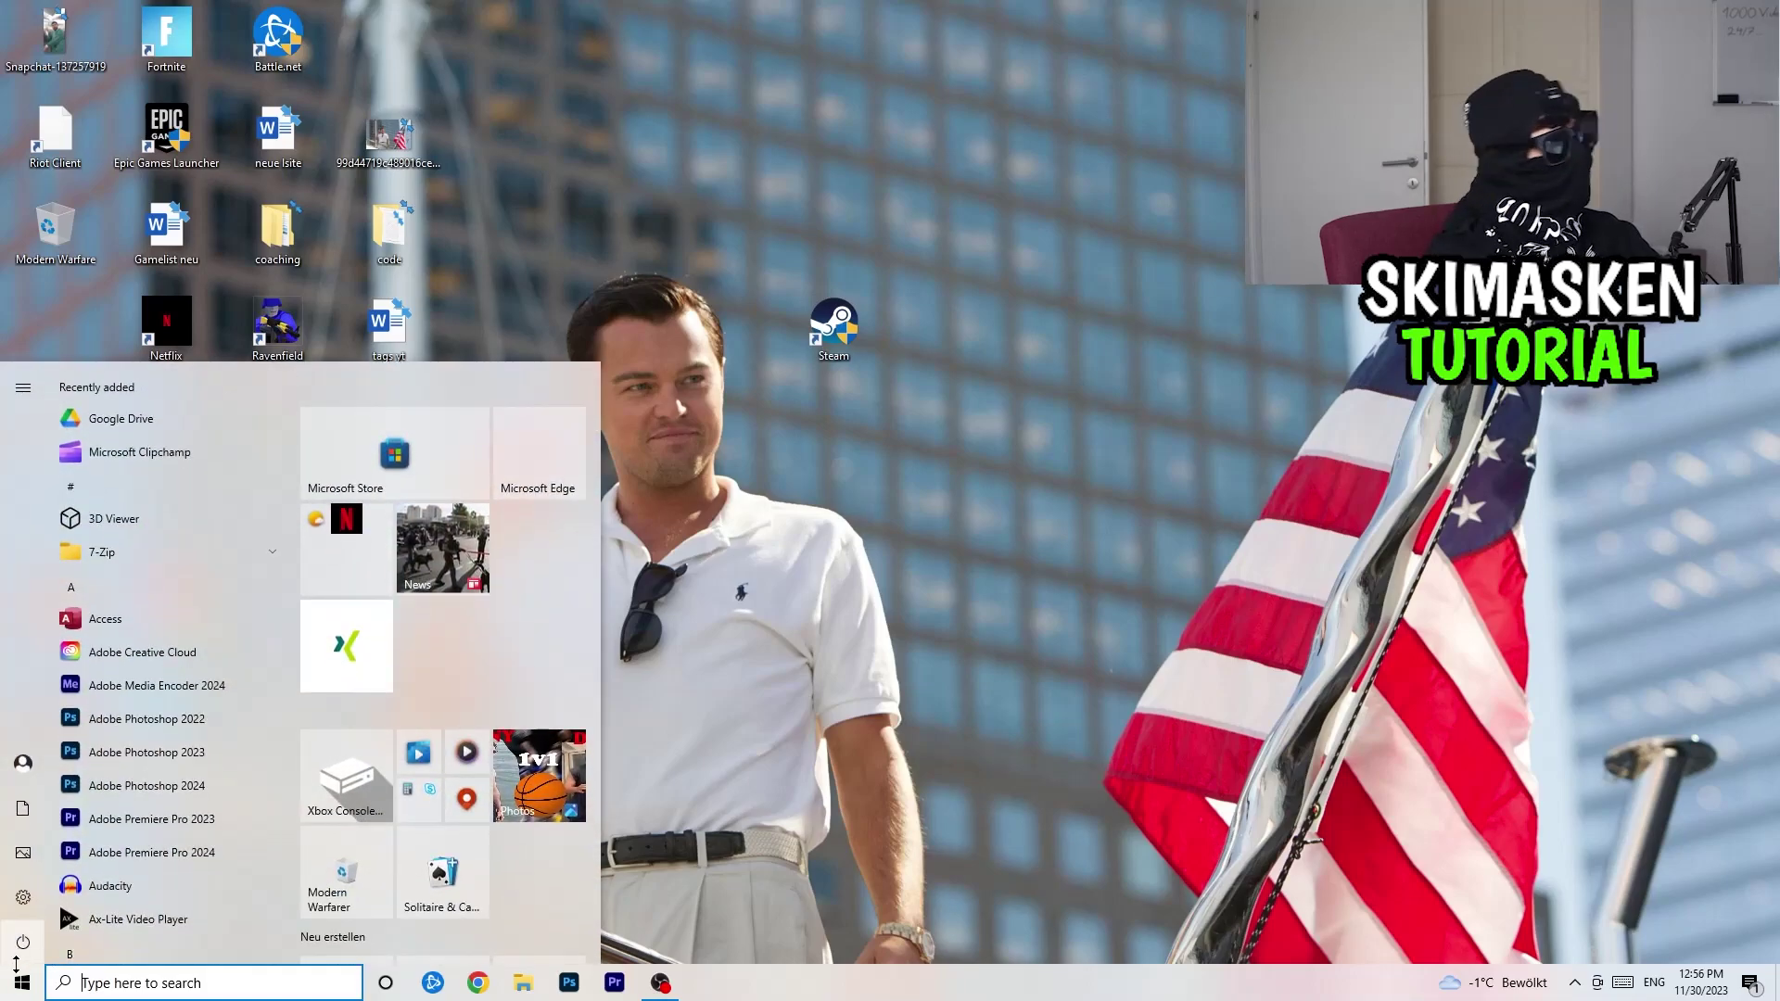
click(36, 894)
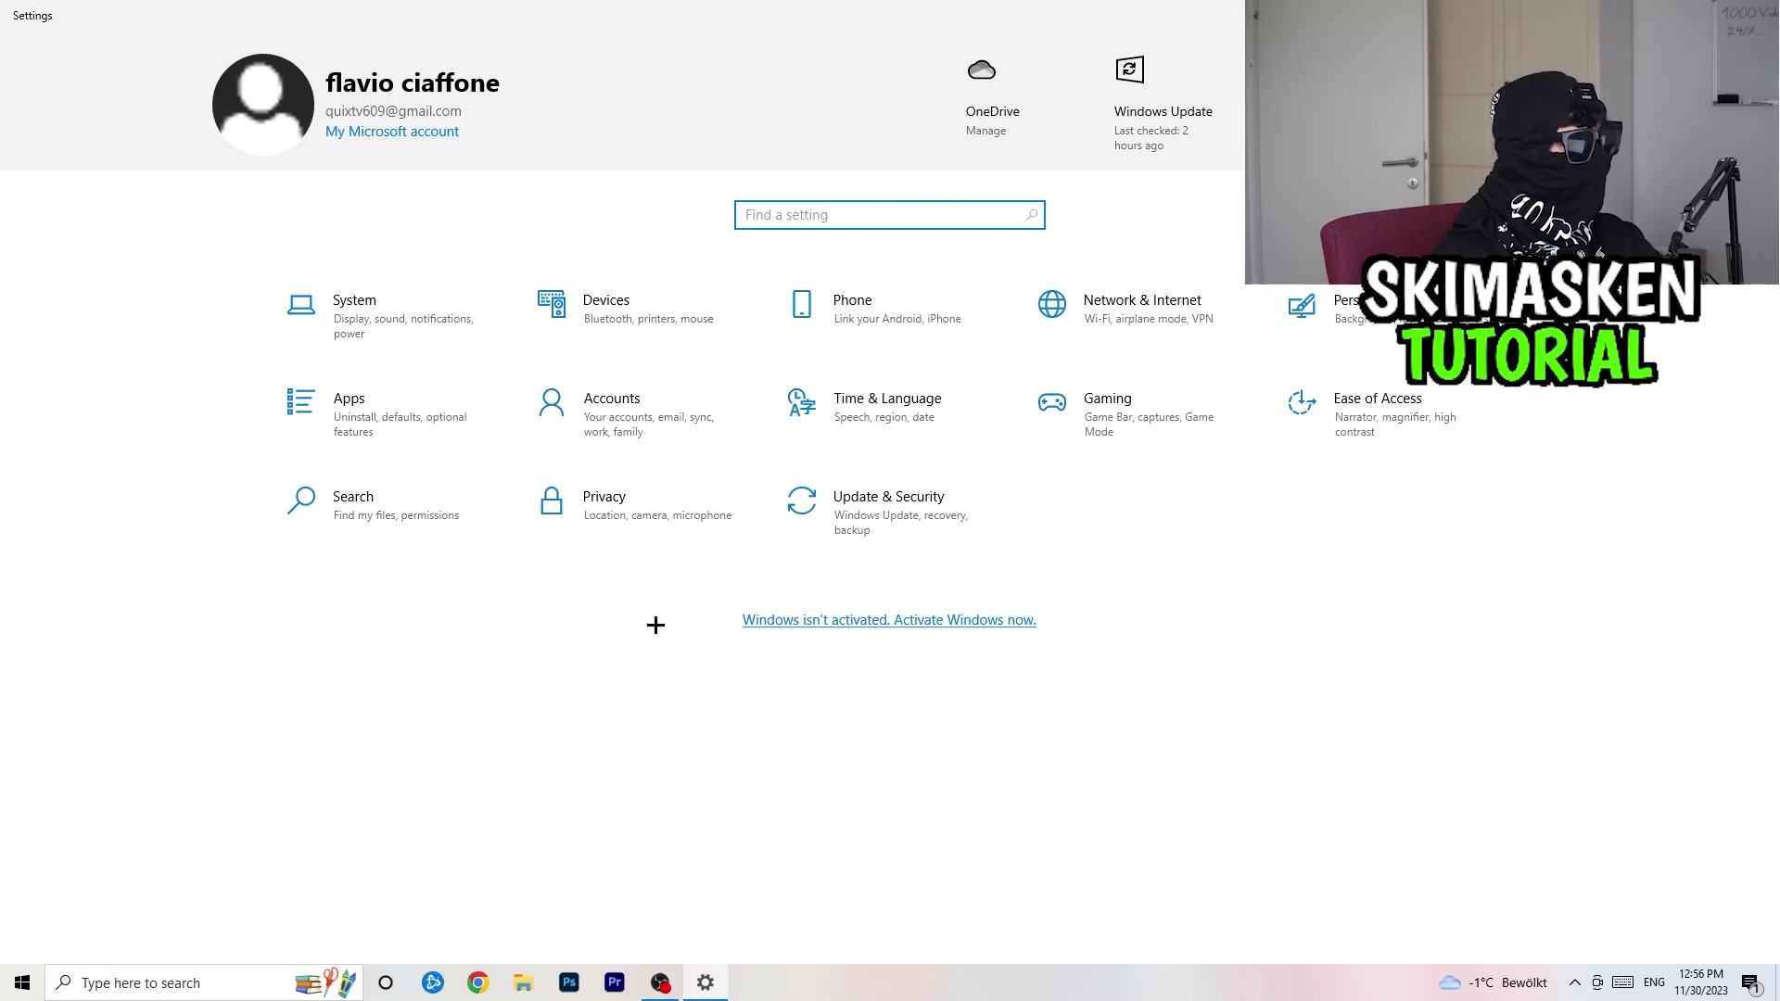
click(1062, 401)
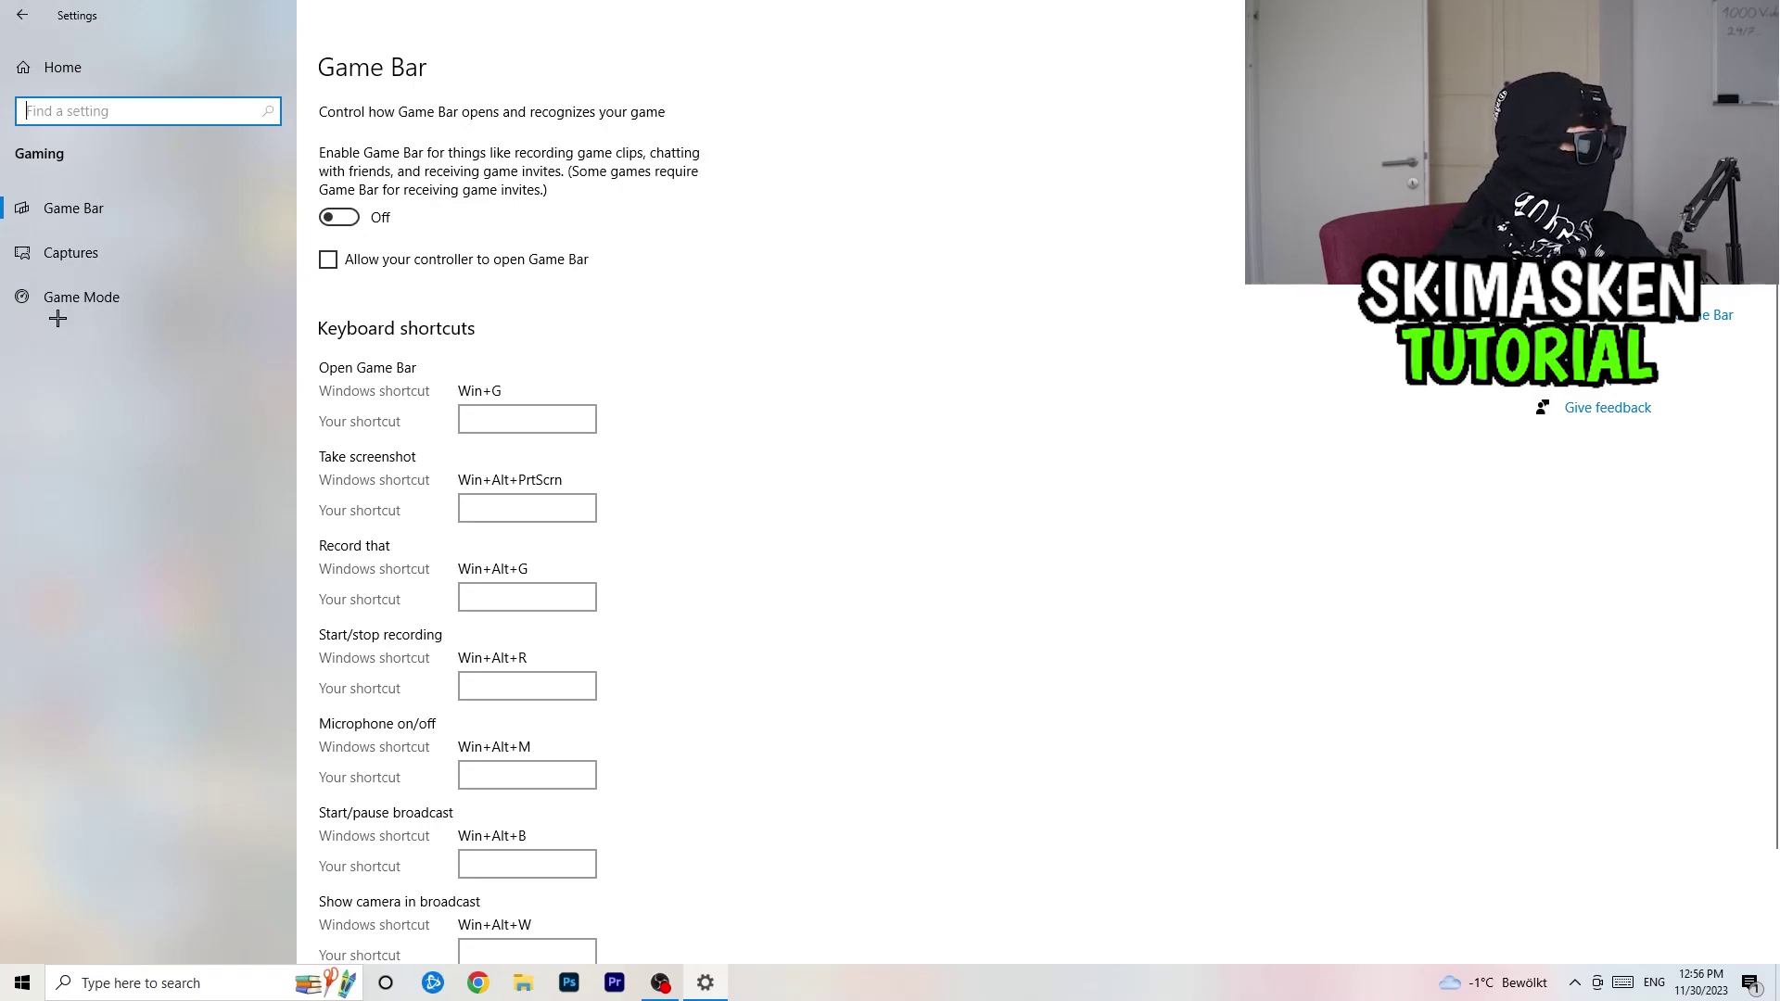
- Check the background and audio recording options for game captures and the Game Mode setting
click(70, 252)
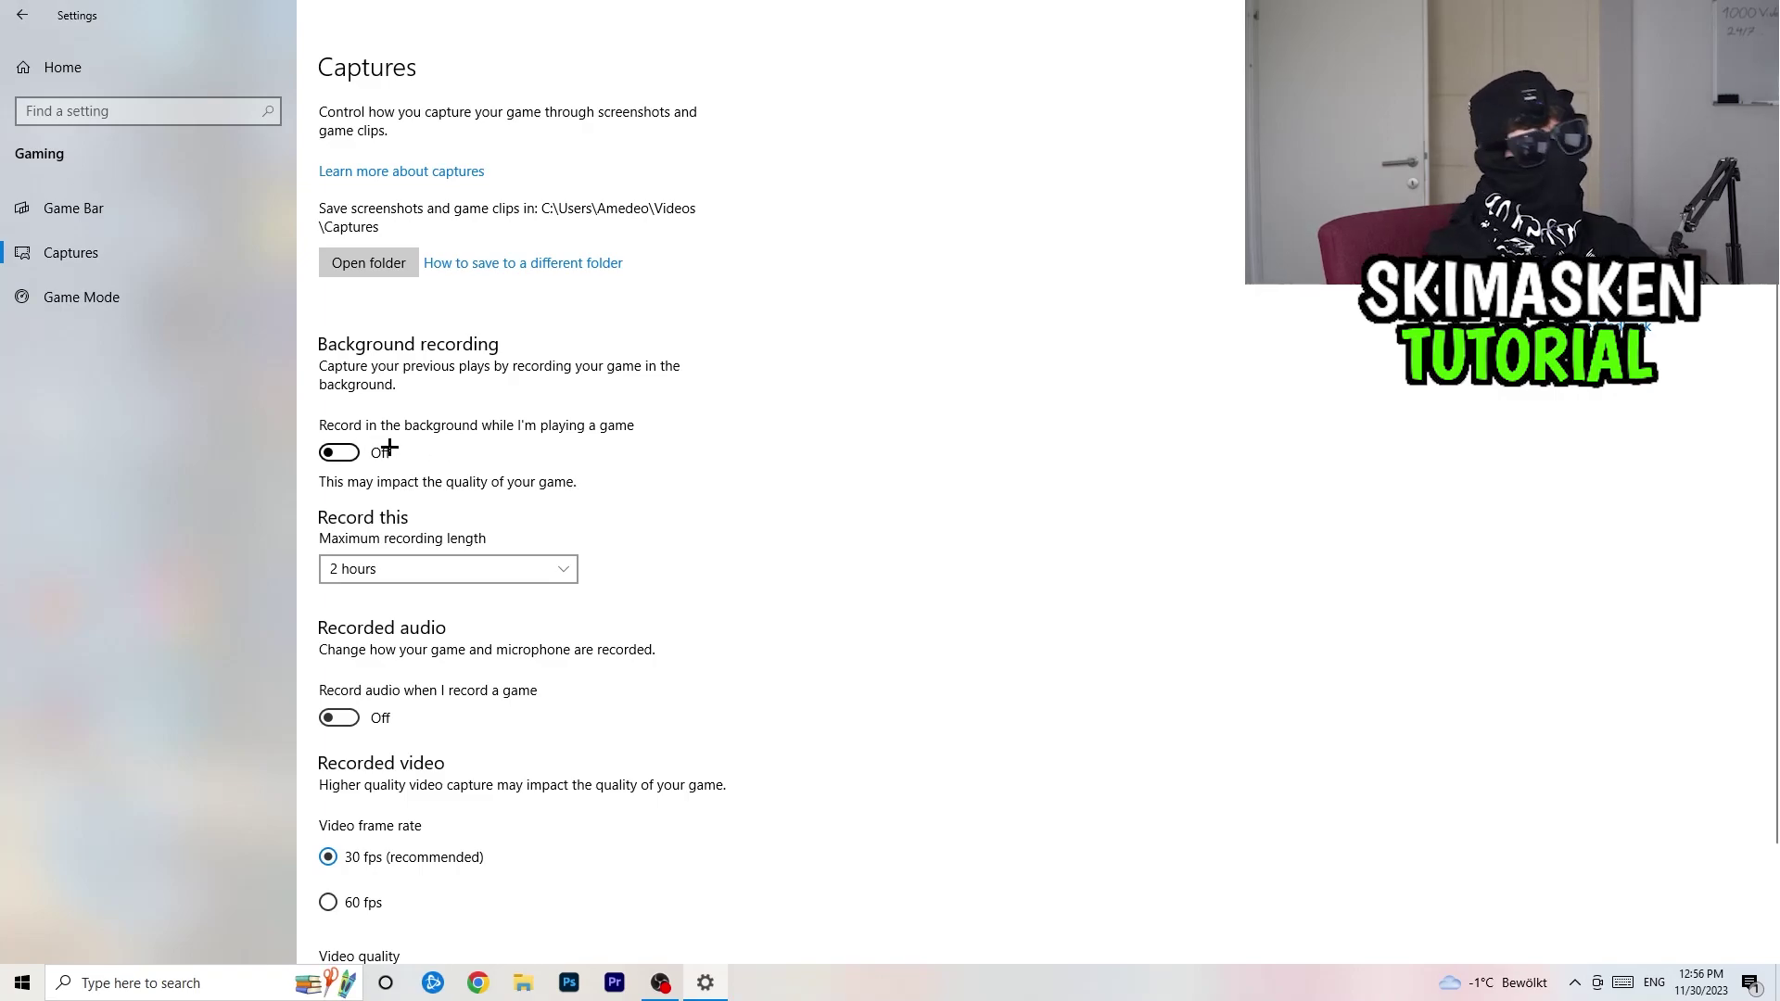
scroll(390, 739, down, 2)
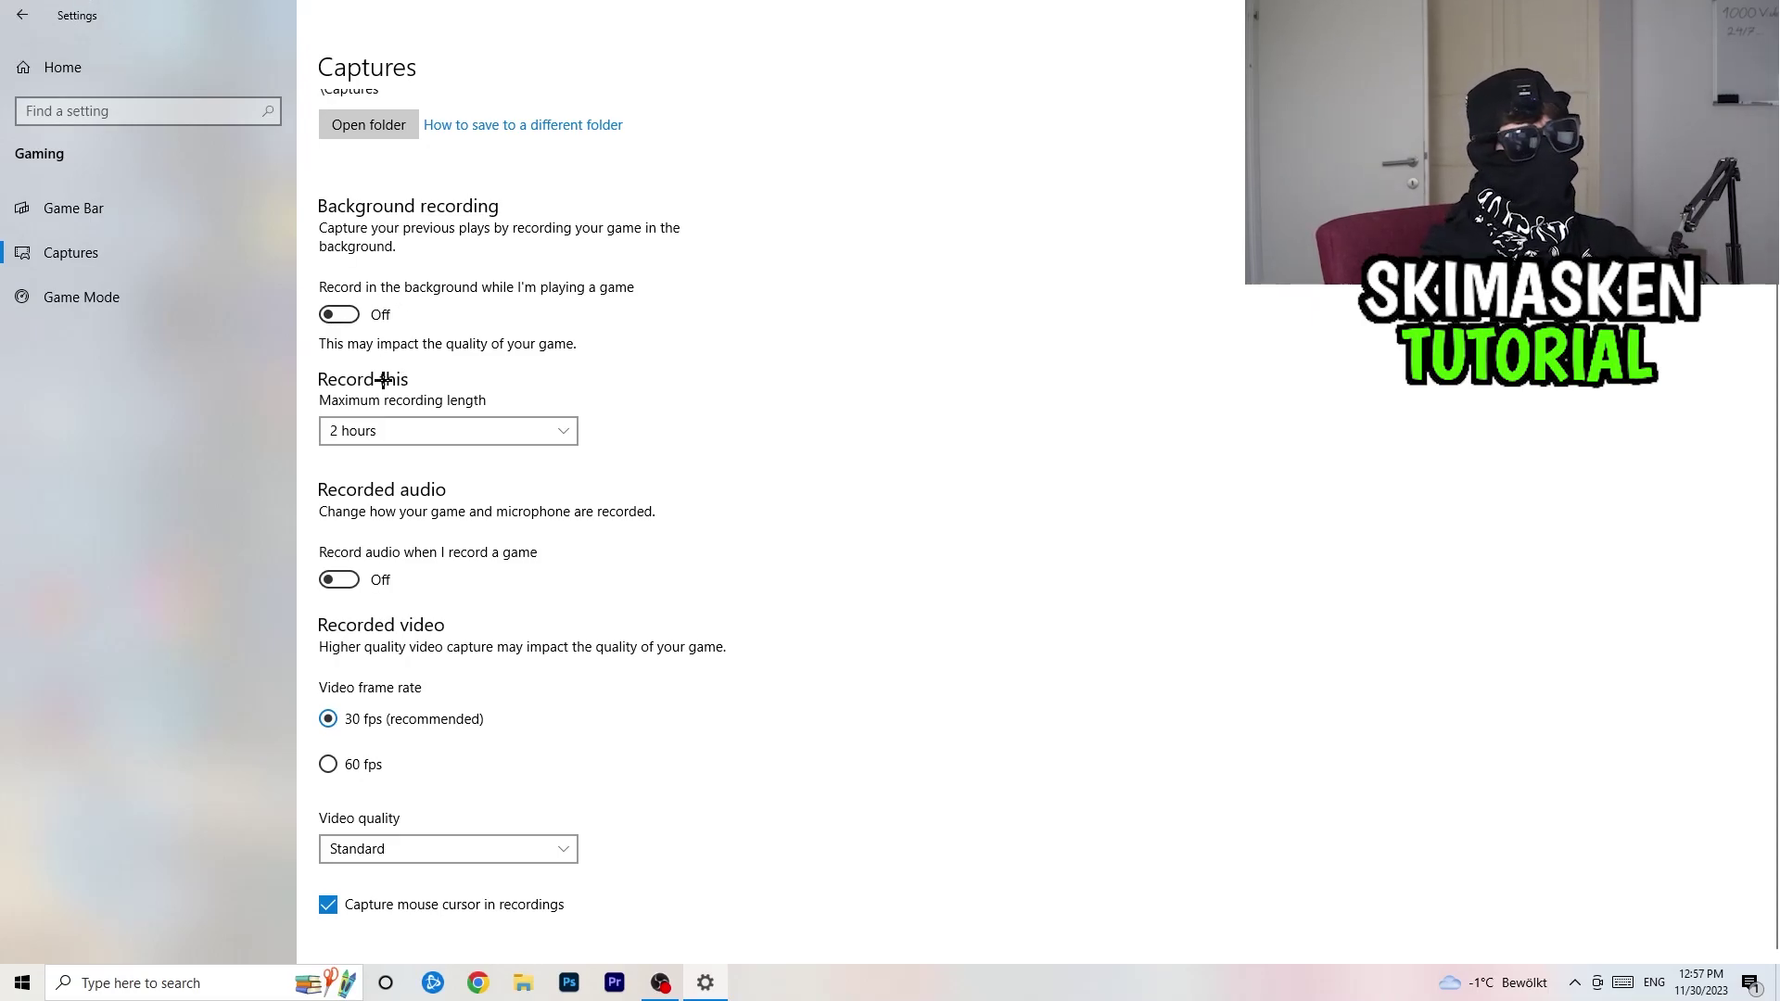
click(59, 283)
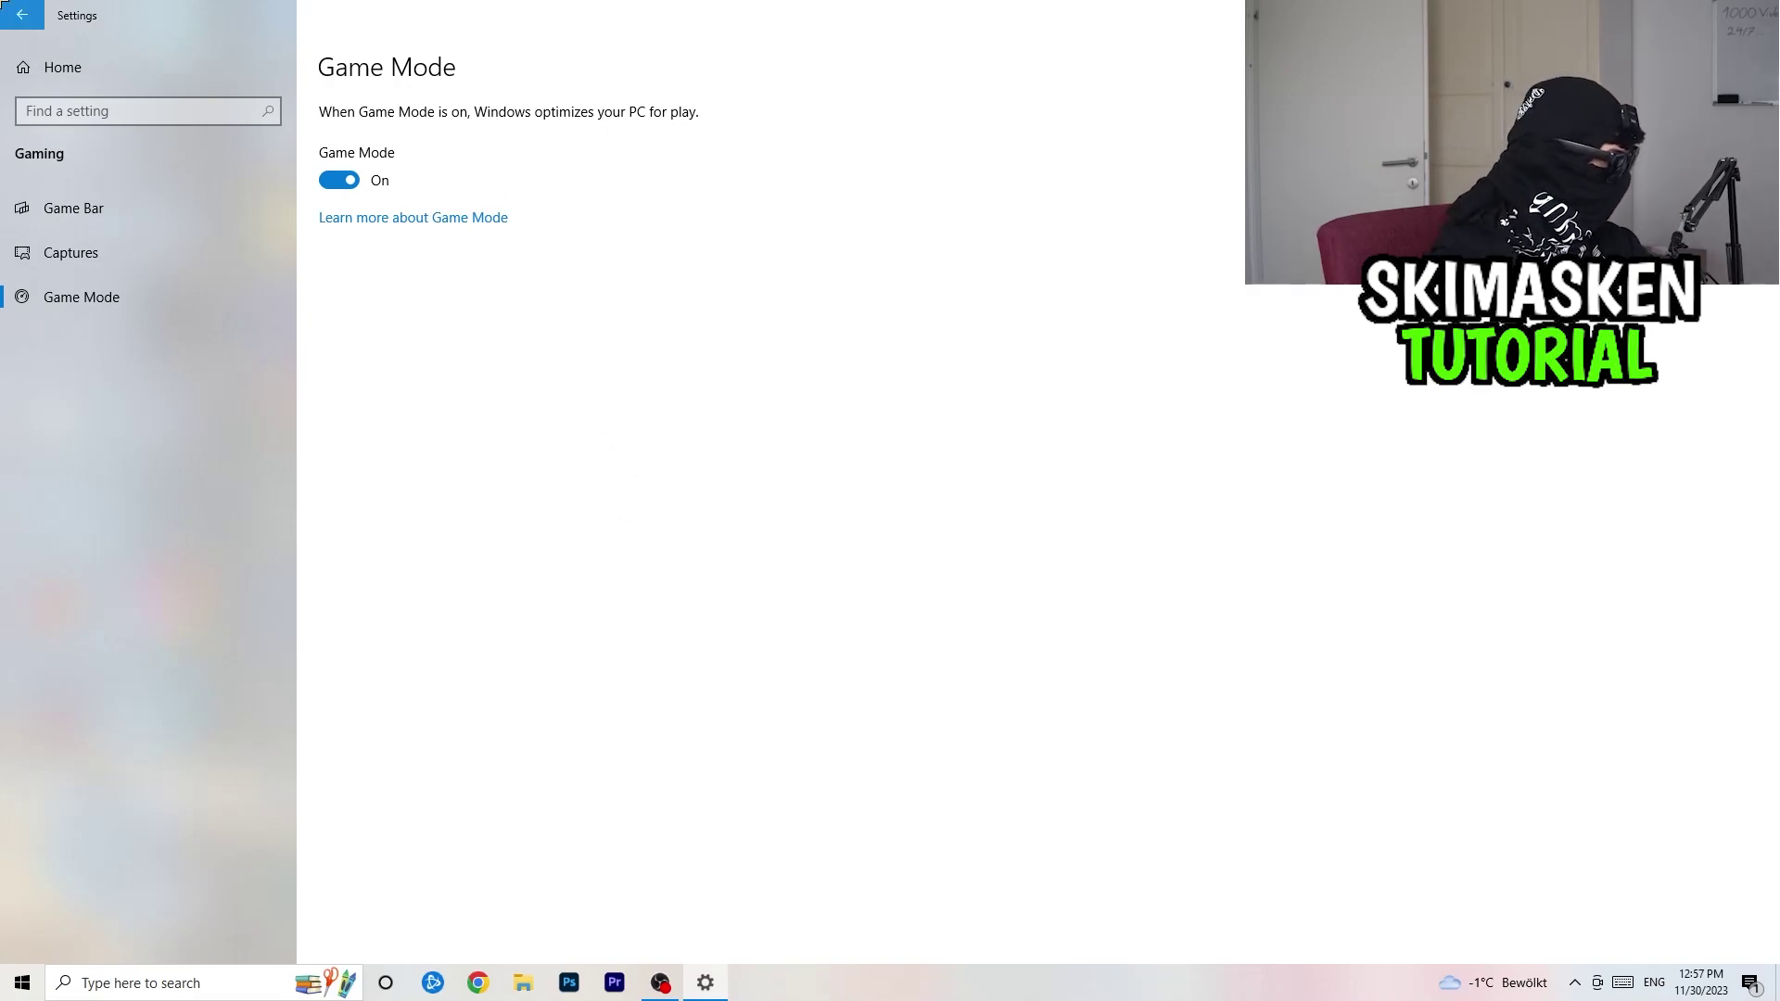
- Review the text and app scaling choices and the resolution choices in the system's display settings
click(6, 8)
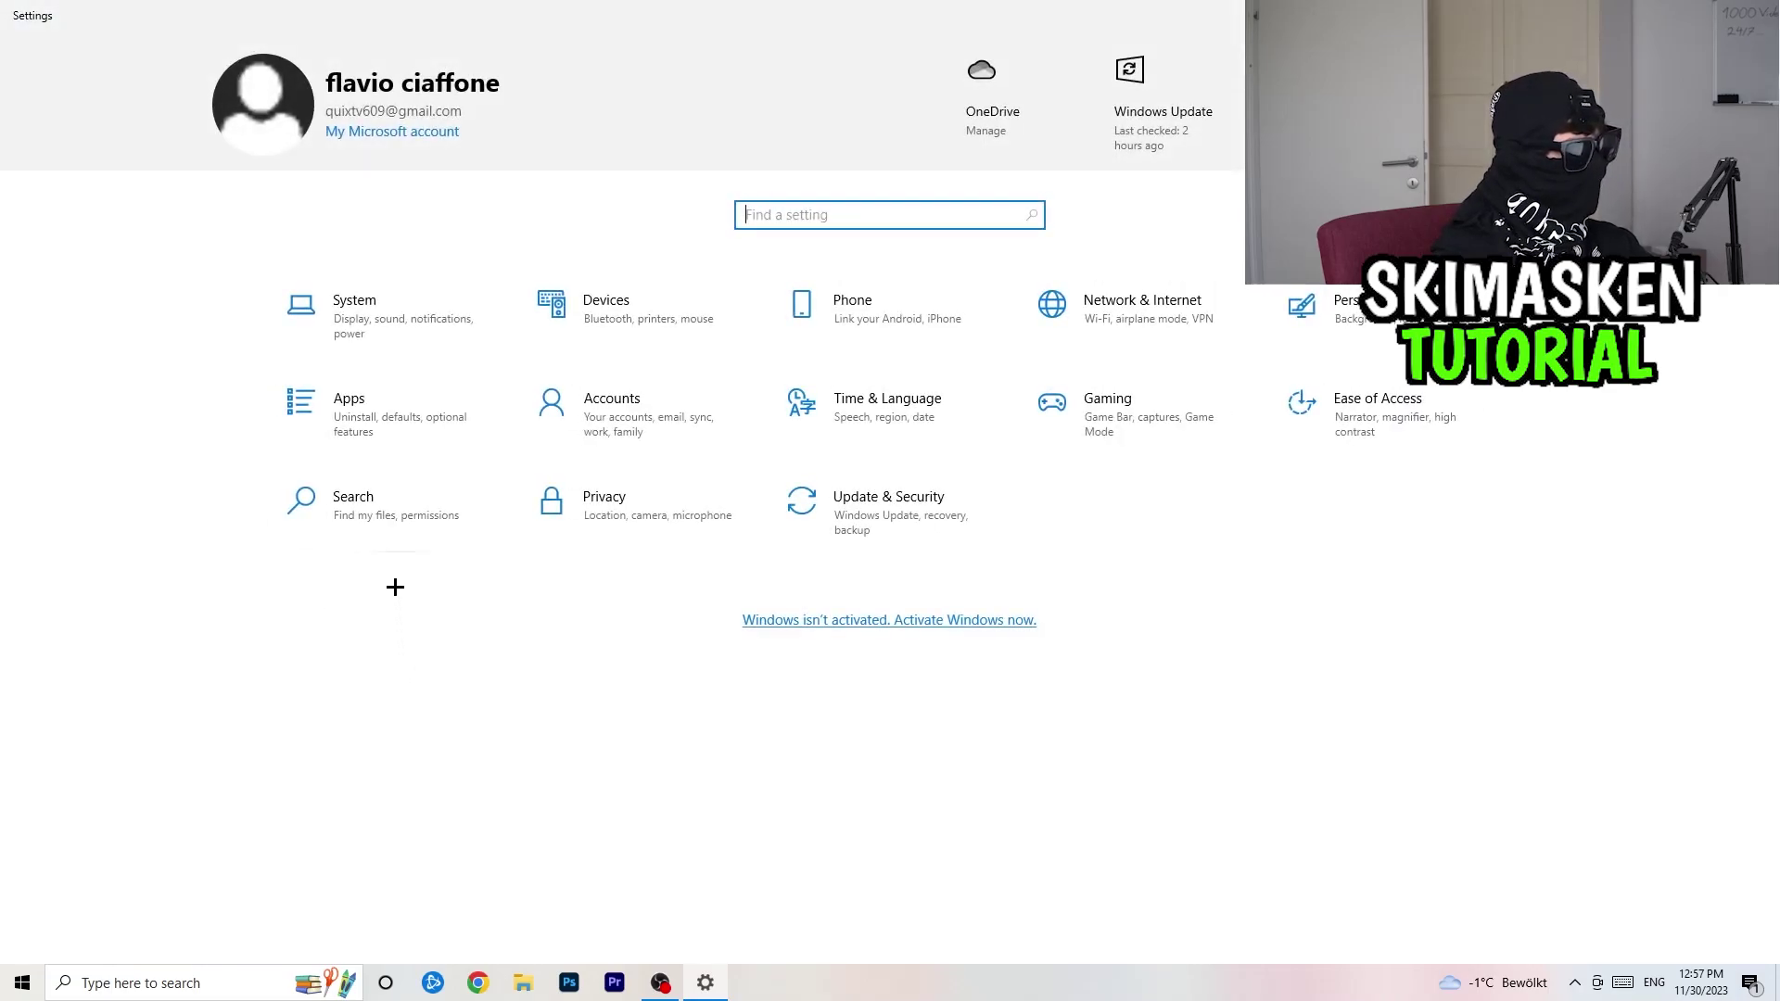
click(354, 332)
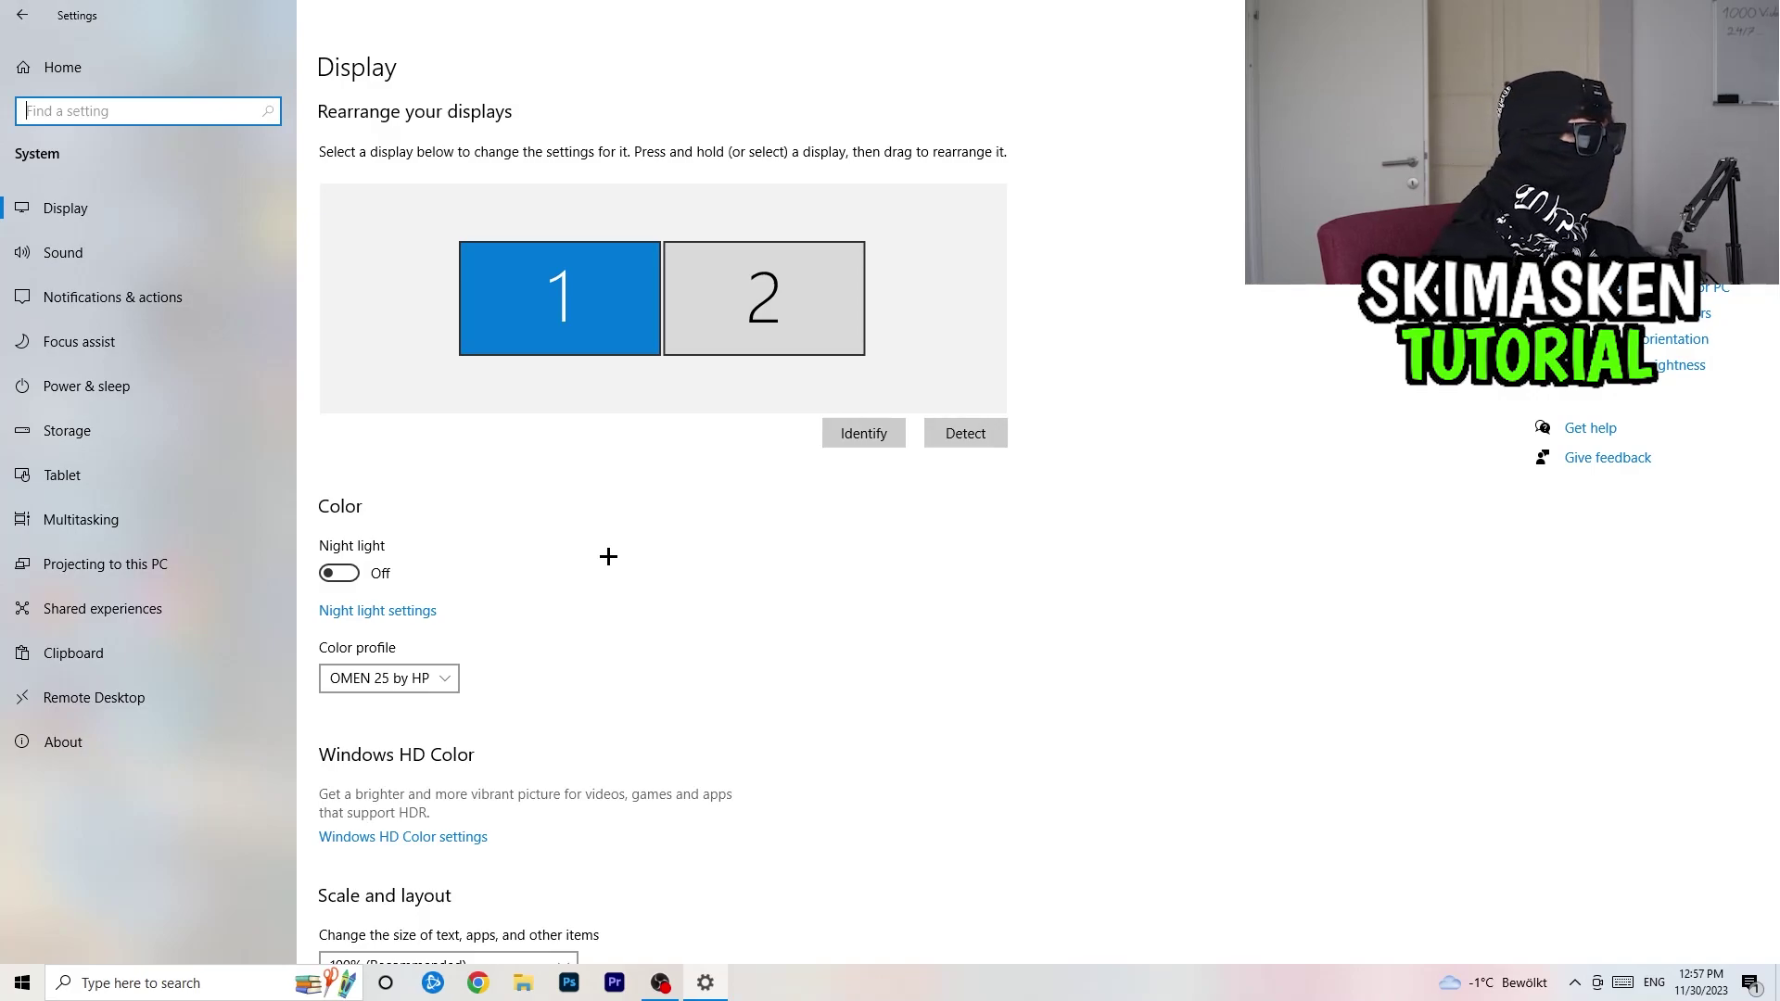
scroll(690, 261, down, 5)
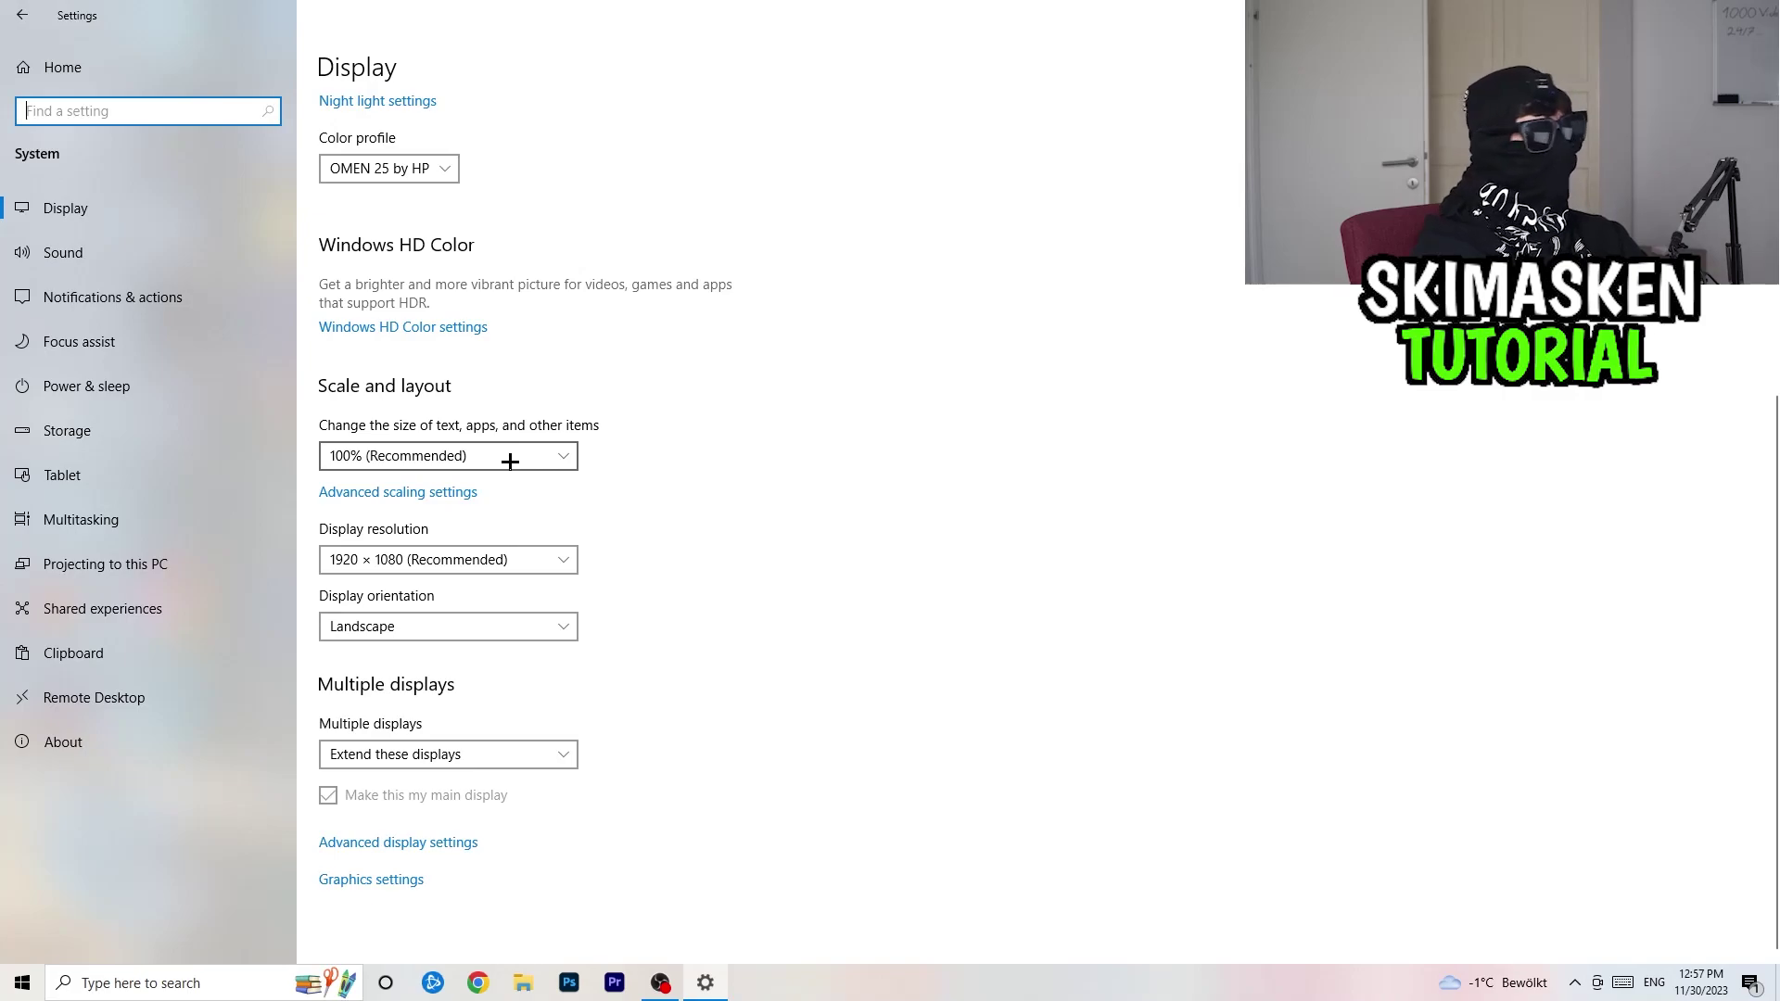
click(510, 461)
click(927, 549)
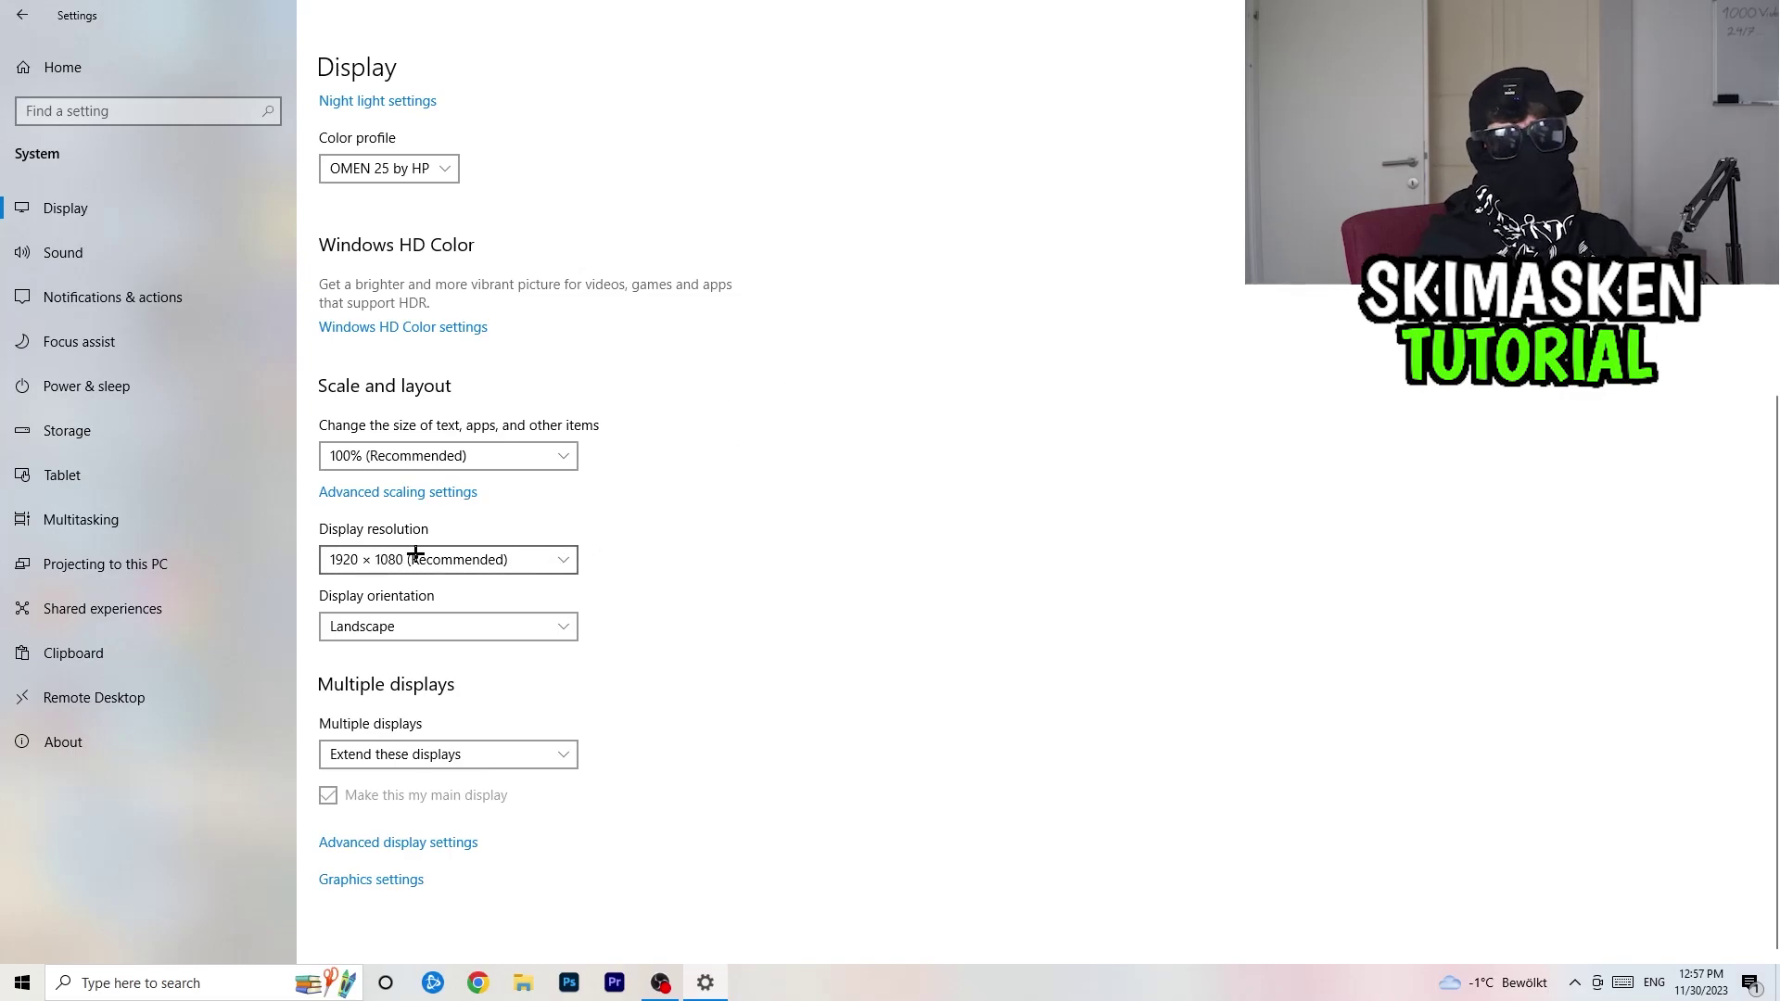
click(501, 560)
click(862, 466)
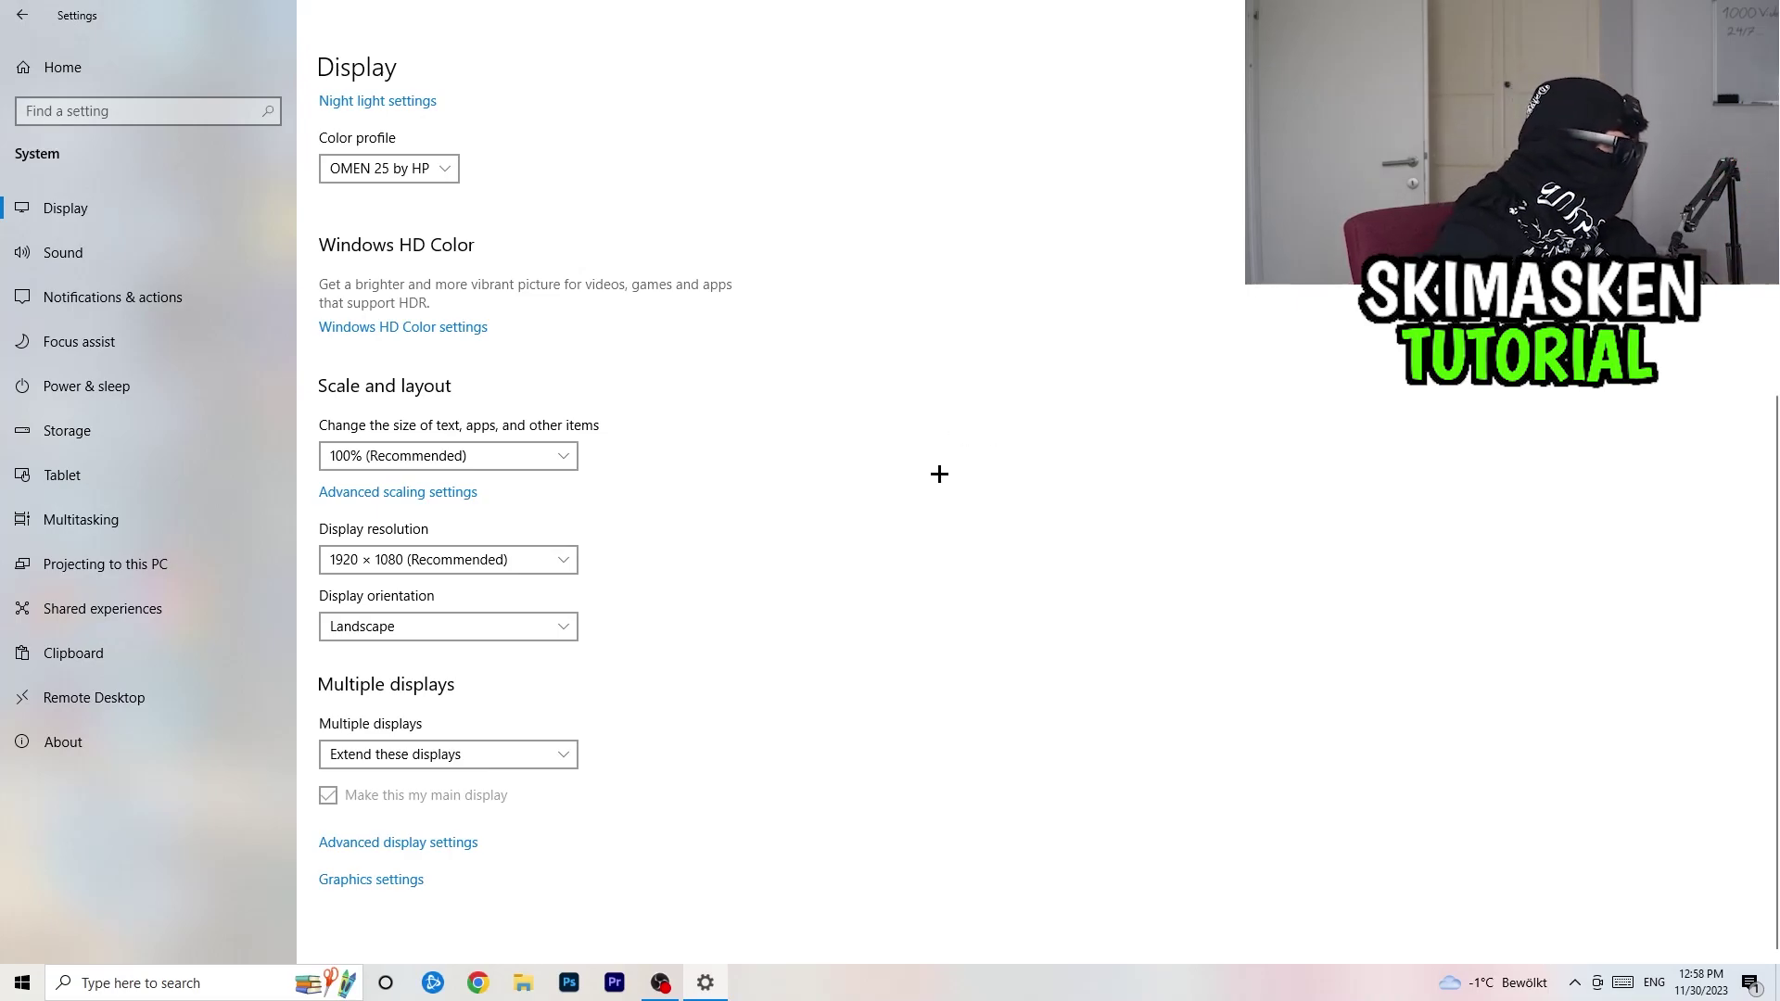
- Review the preferred and additional power plans in Power Options, then close that window
click(112, 386)
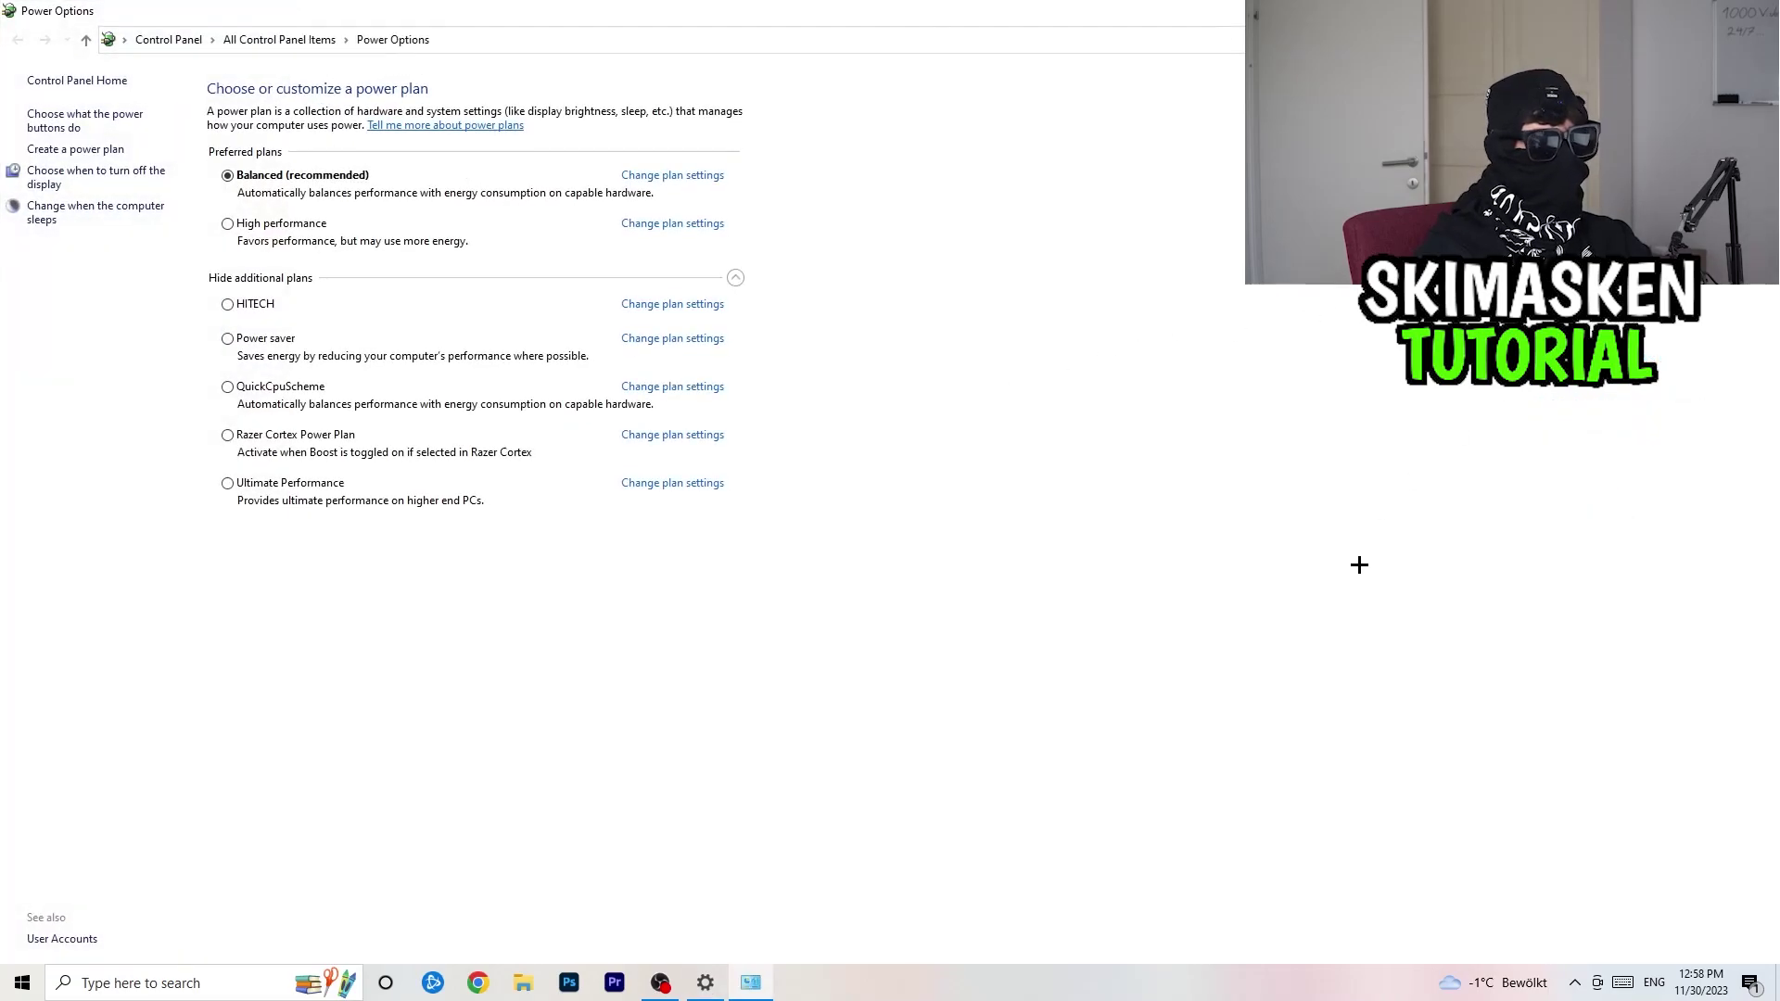
click(735, 278)
click(735, 279)
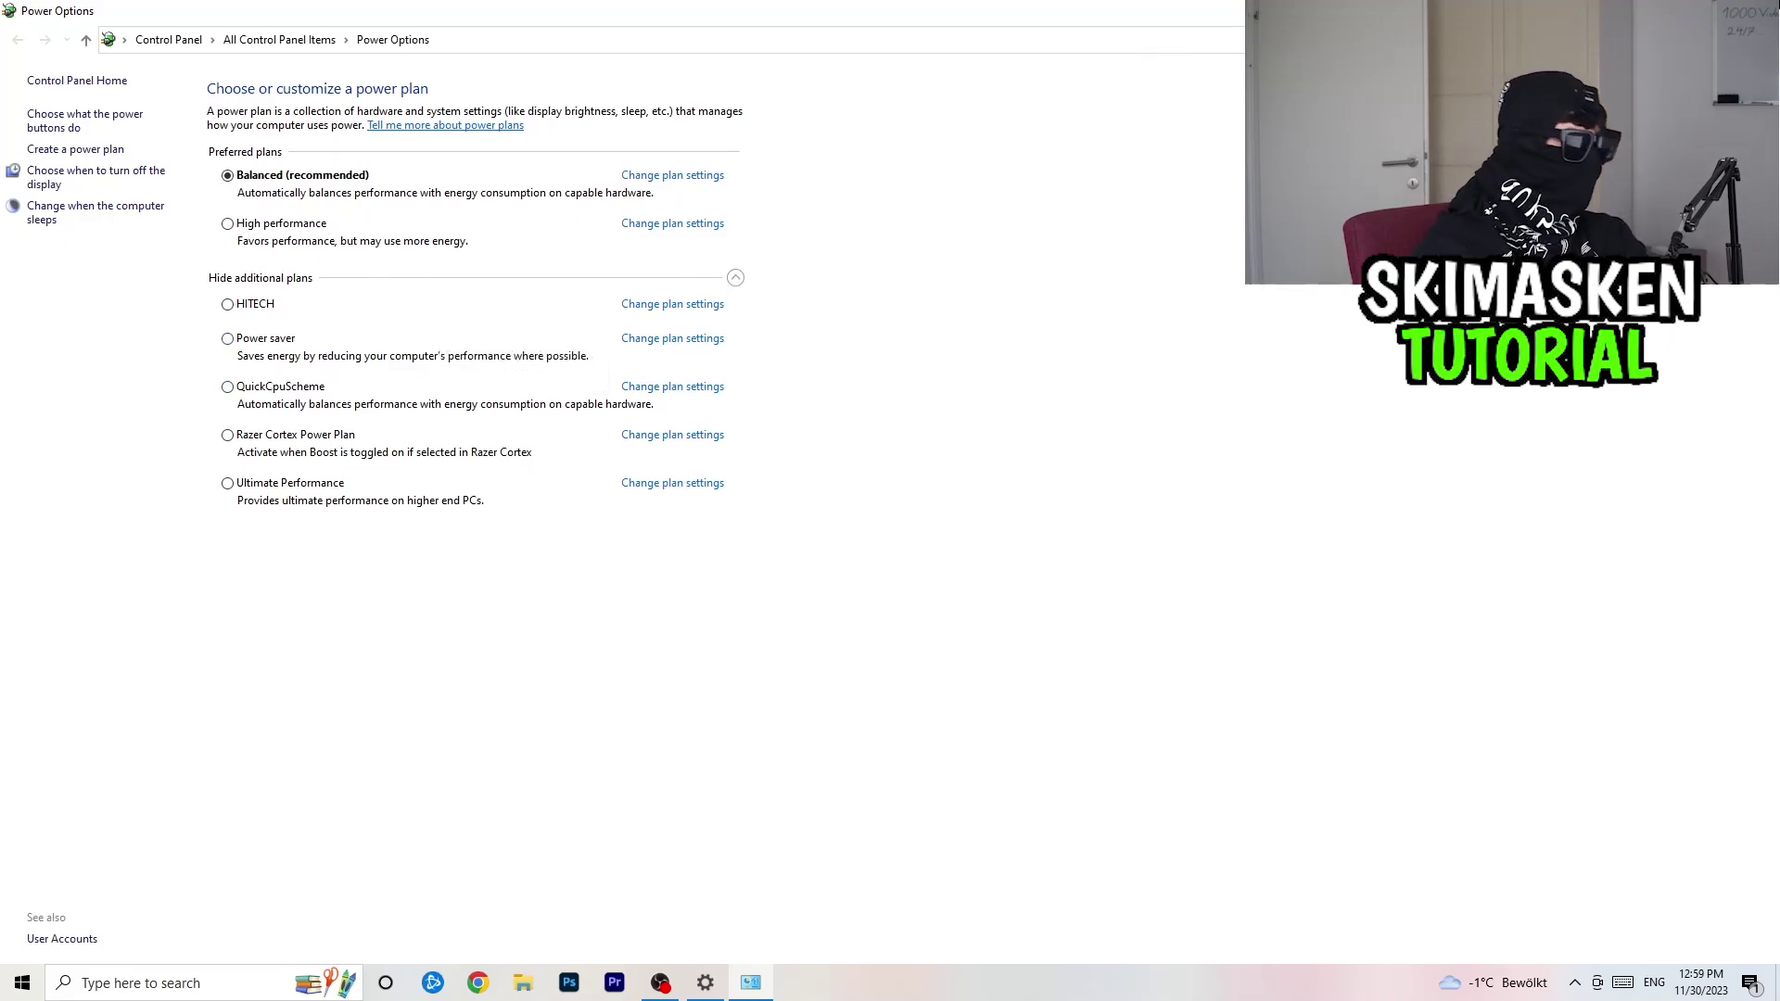
key(alt+F4)
- Review the Storage Sense configuration, including the recycle bin and Downloads folder deletion intervals
click(278, 435)
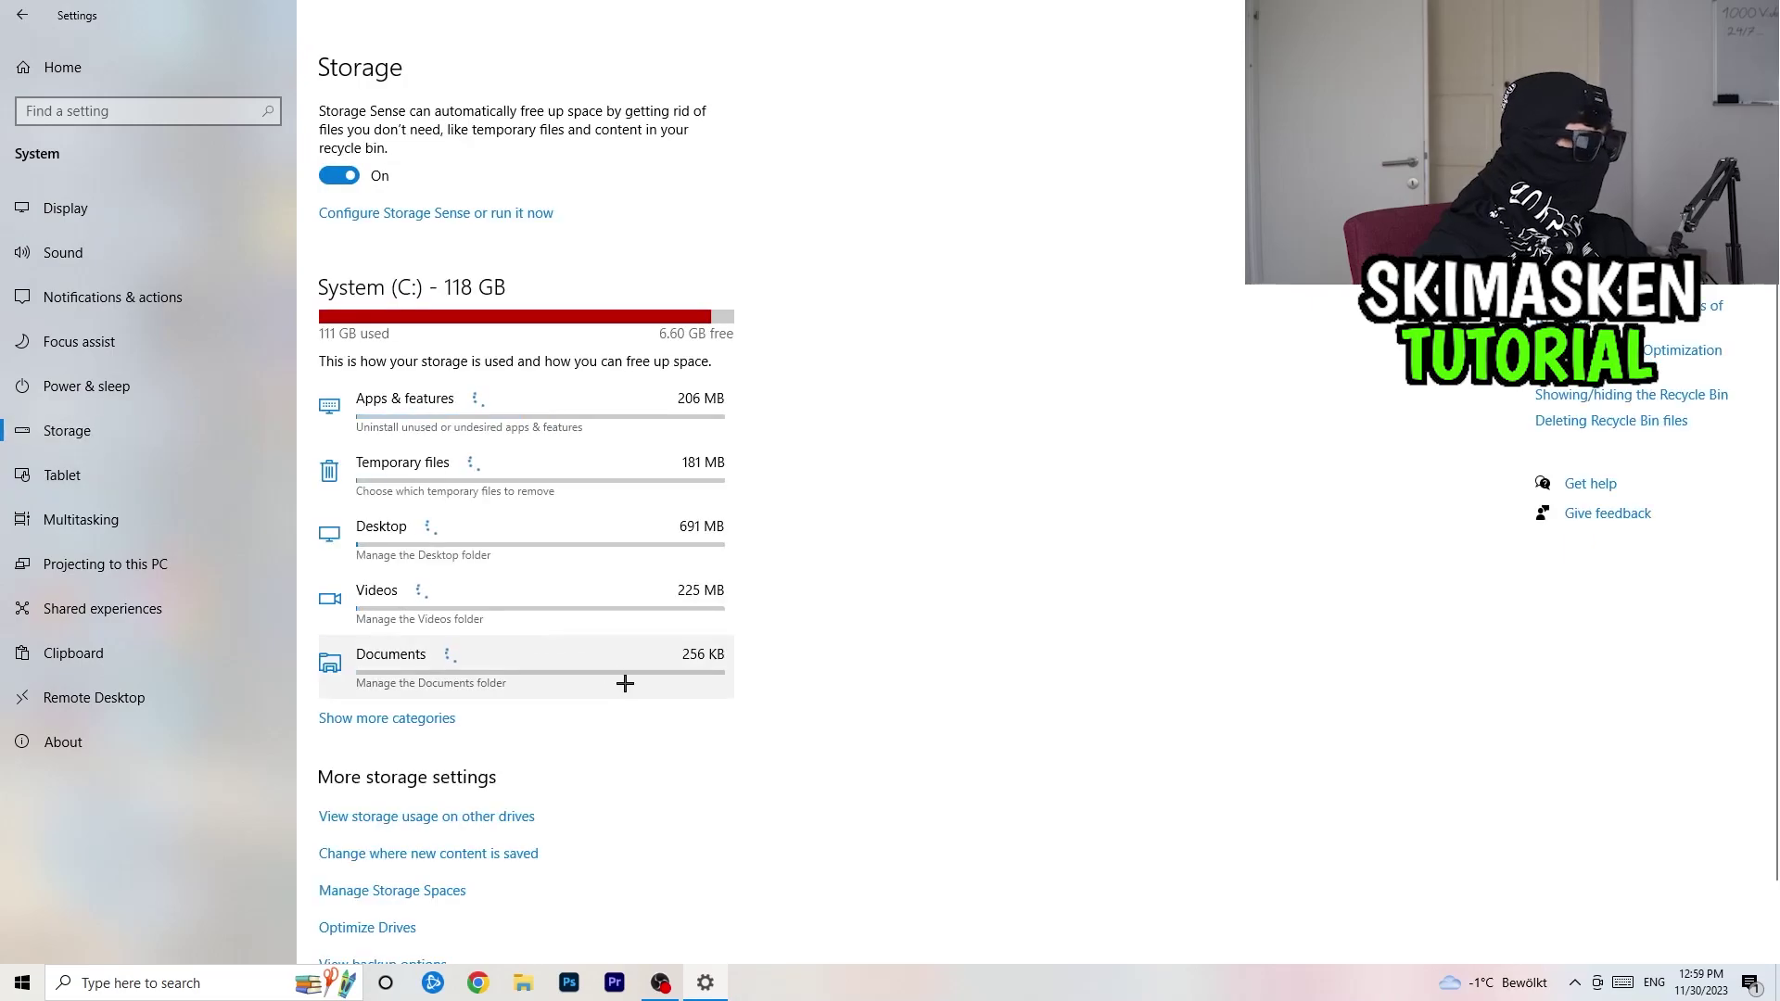
click(454, 219)
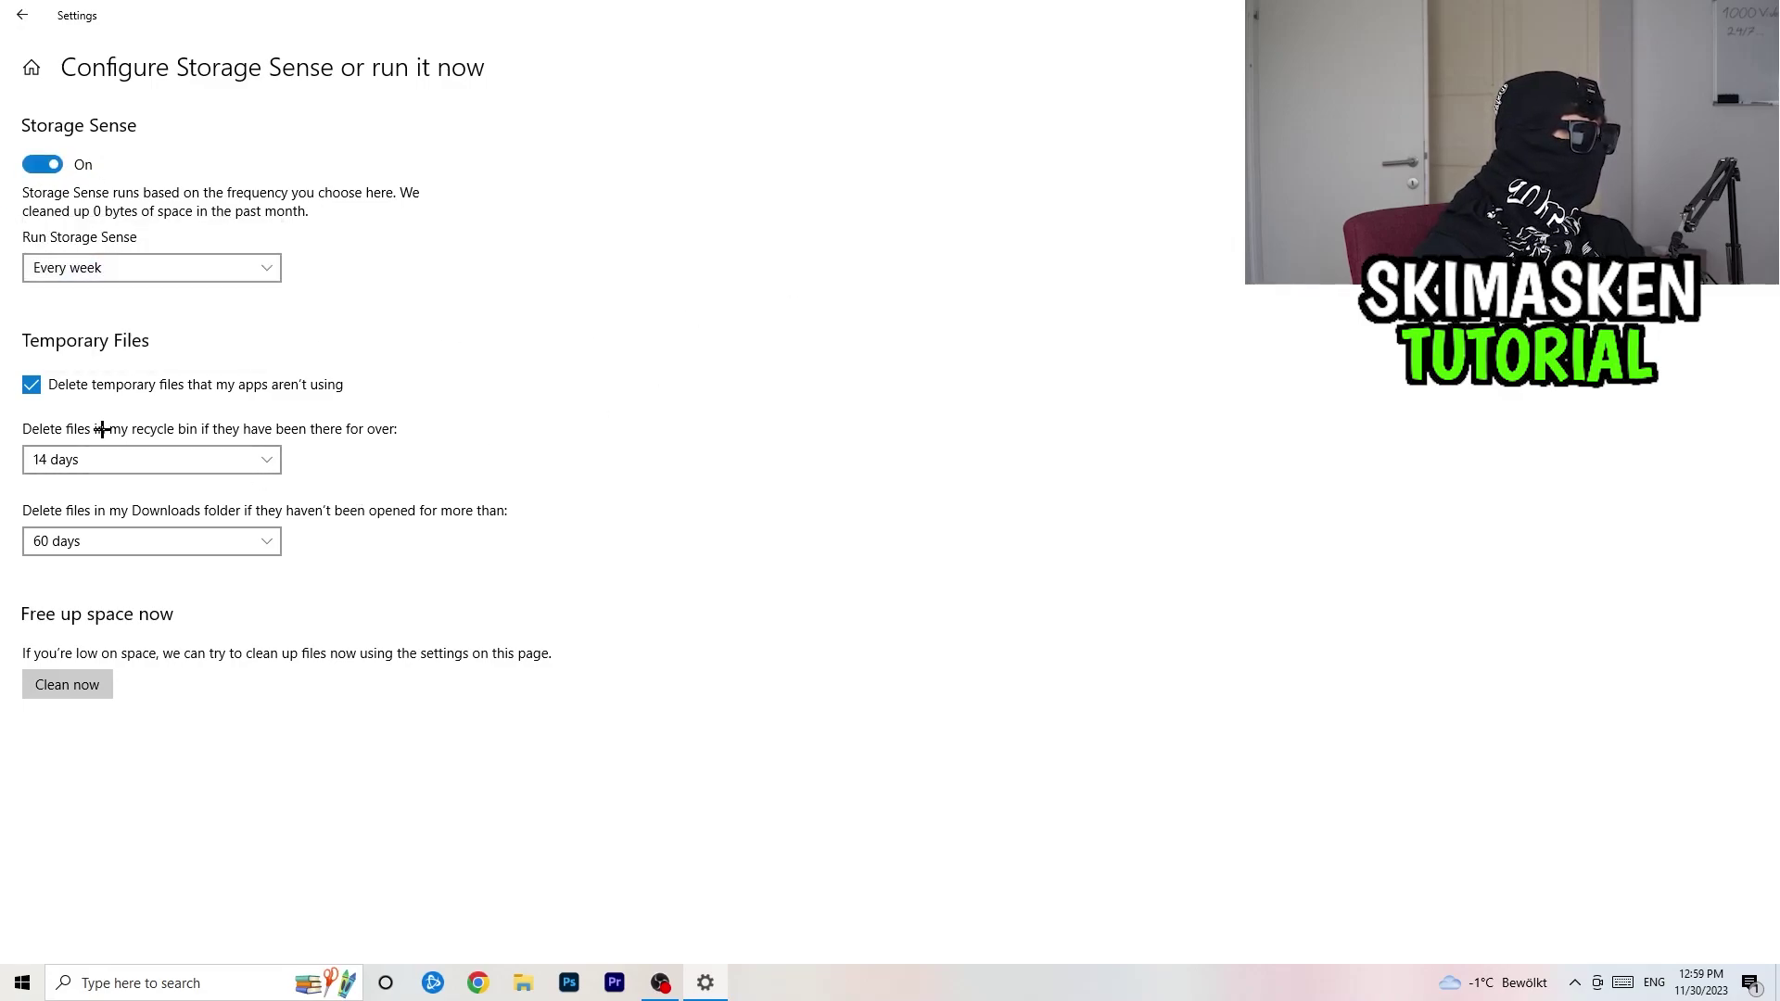
click(162, 464)
click(686, 590)
click(229, 548)
click(675, 432)
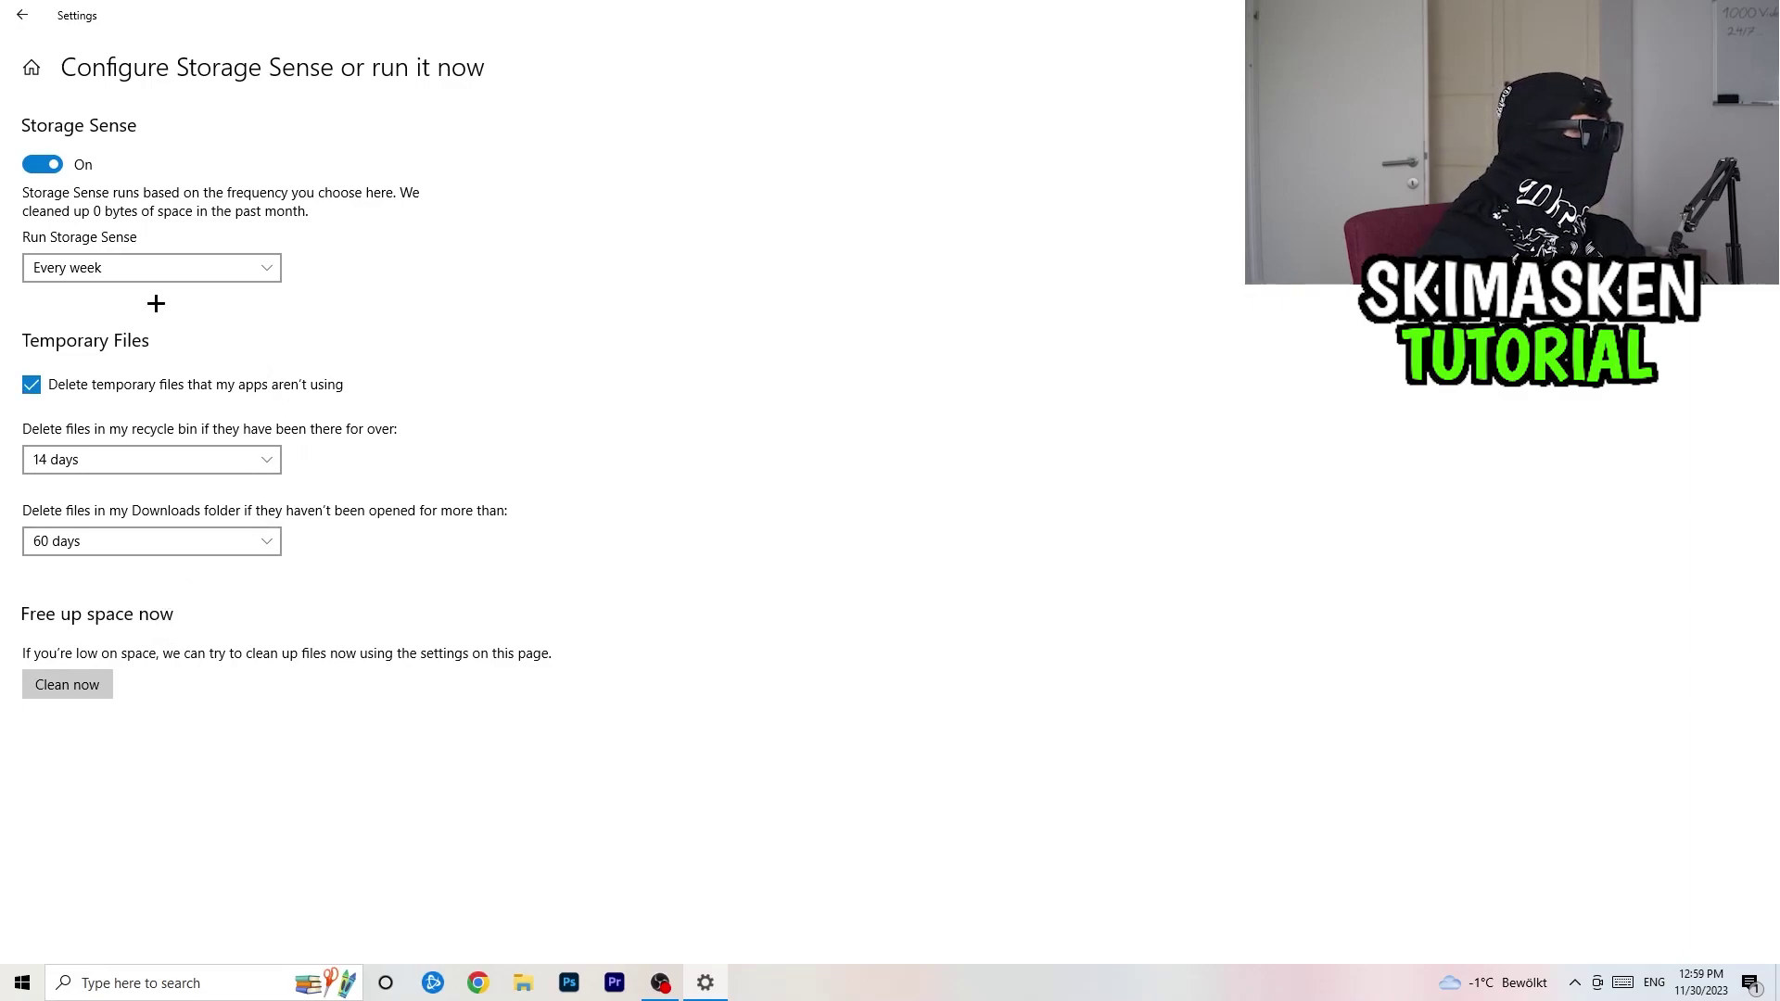
- Check the Windows Update page under Update & Security, then close Settings
click(23, 20)
click(23, 20)
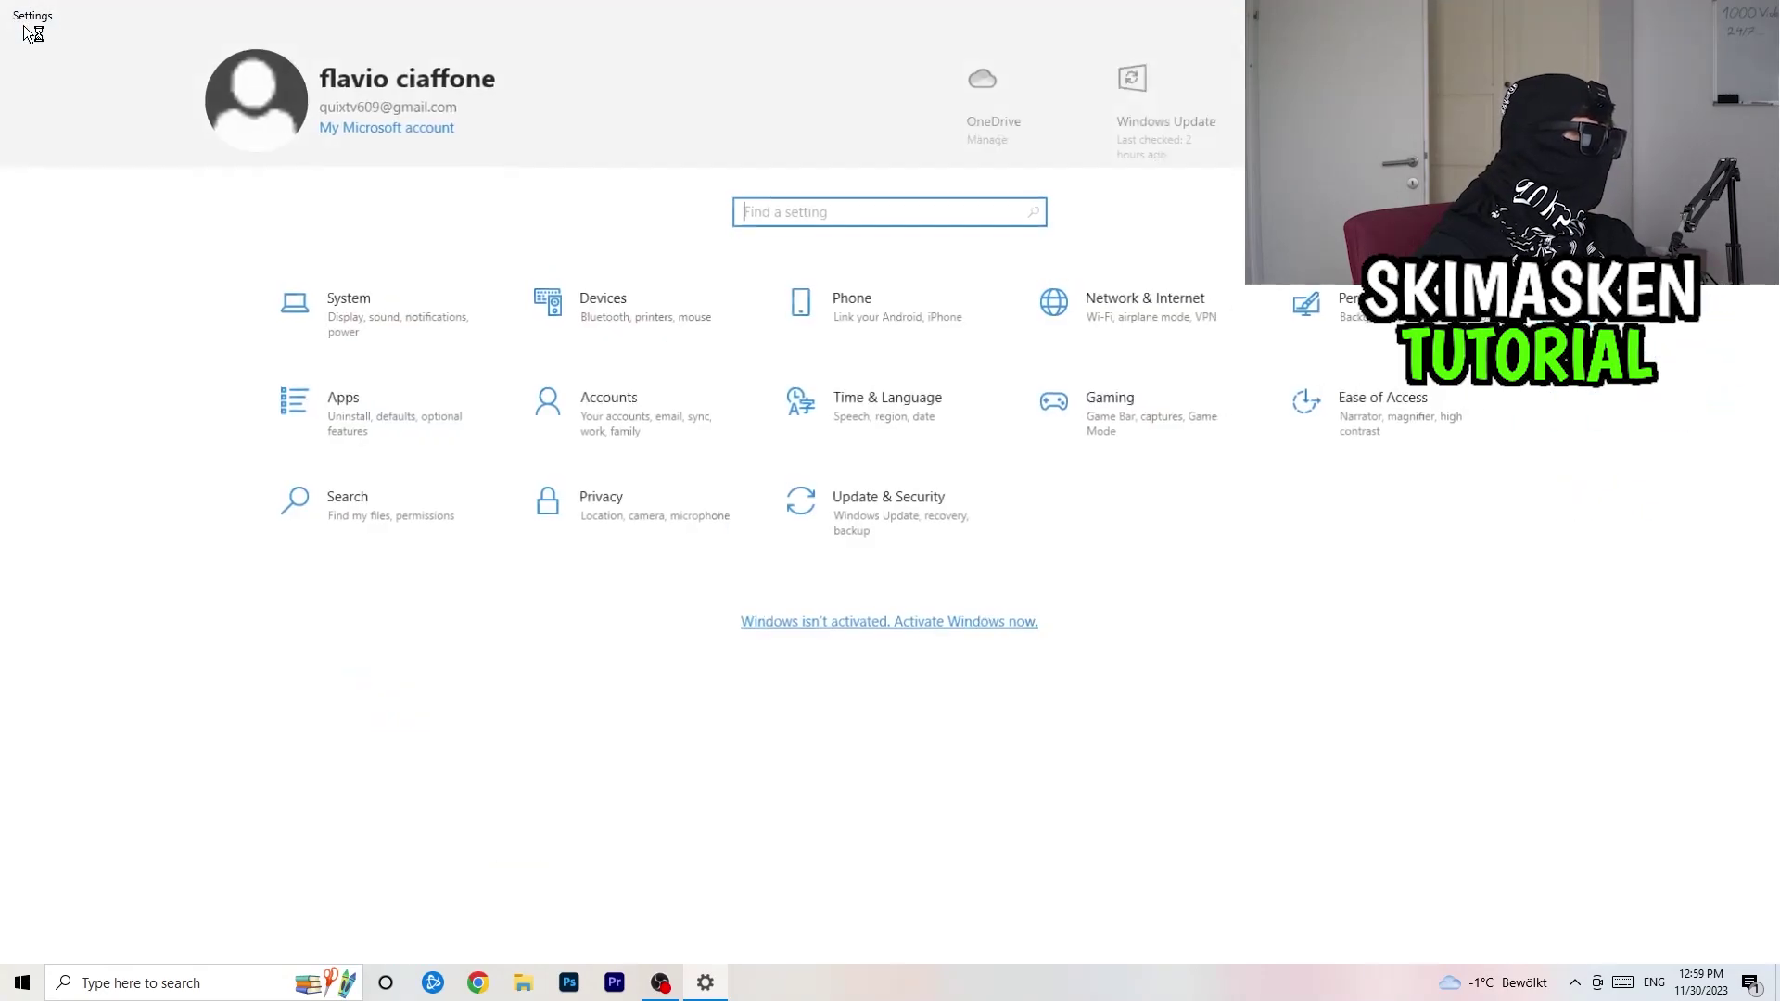
click(878, 492)
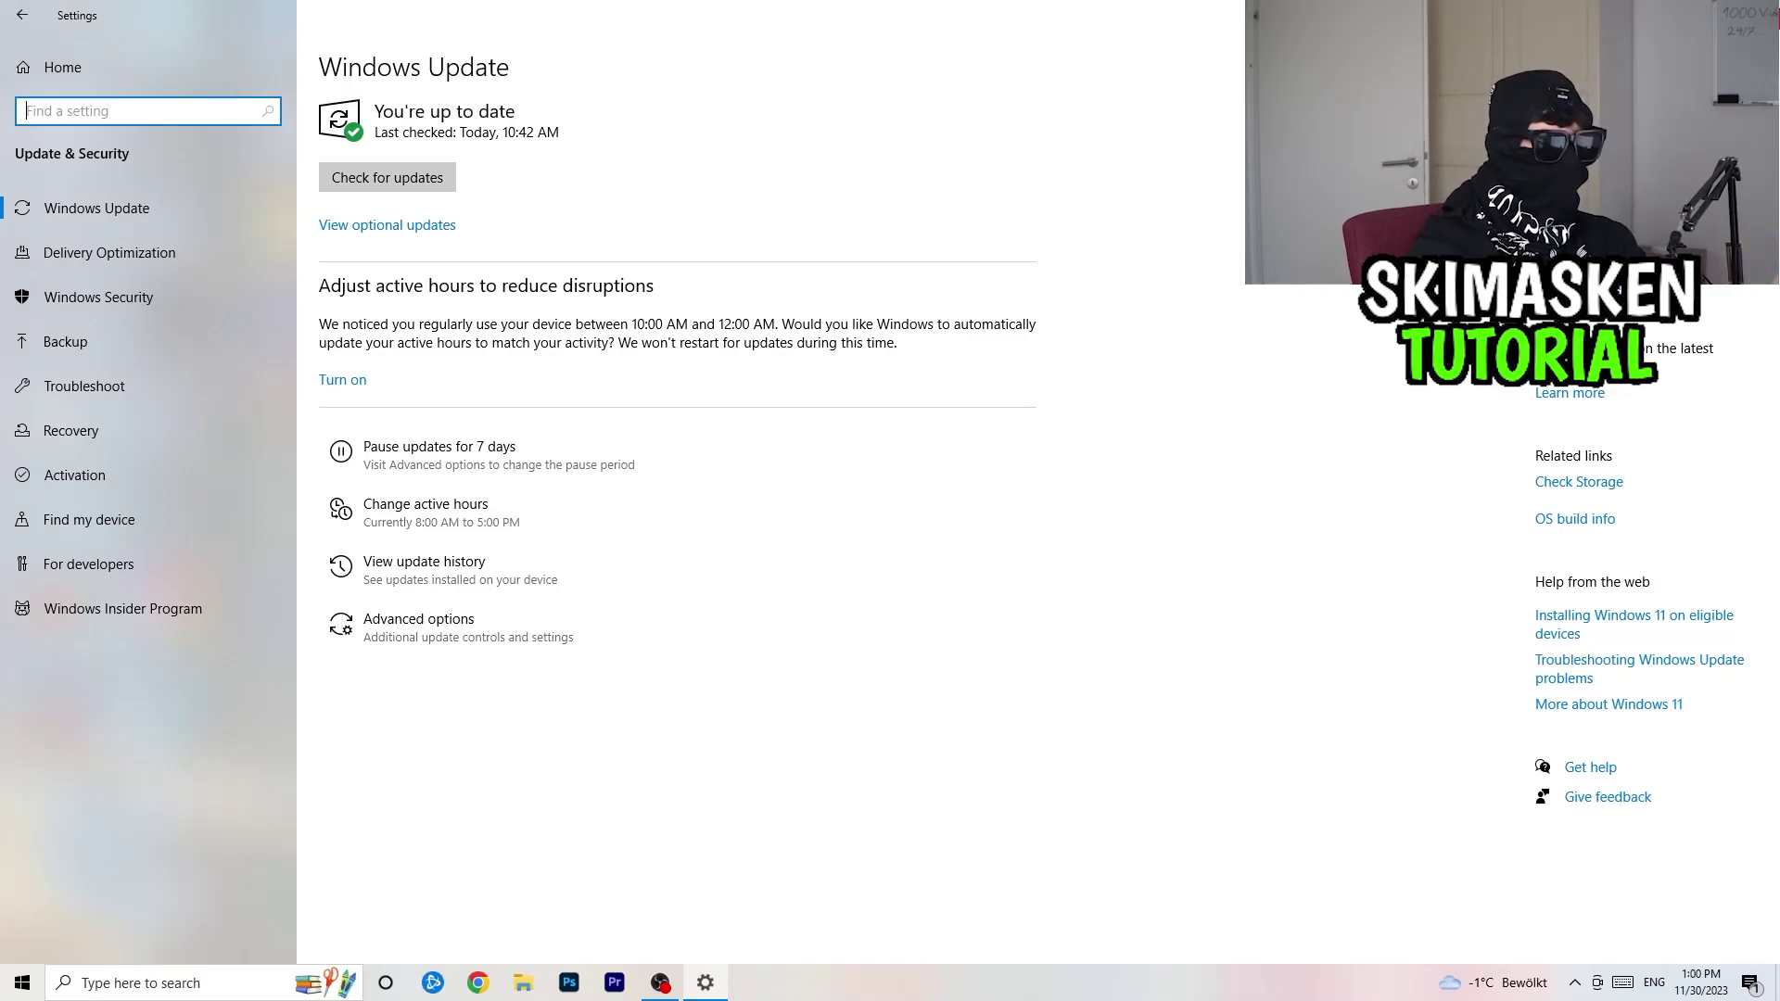
key(alt+F4)
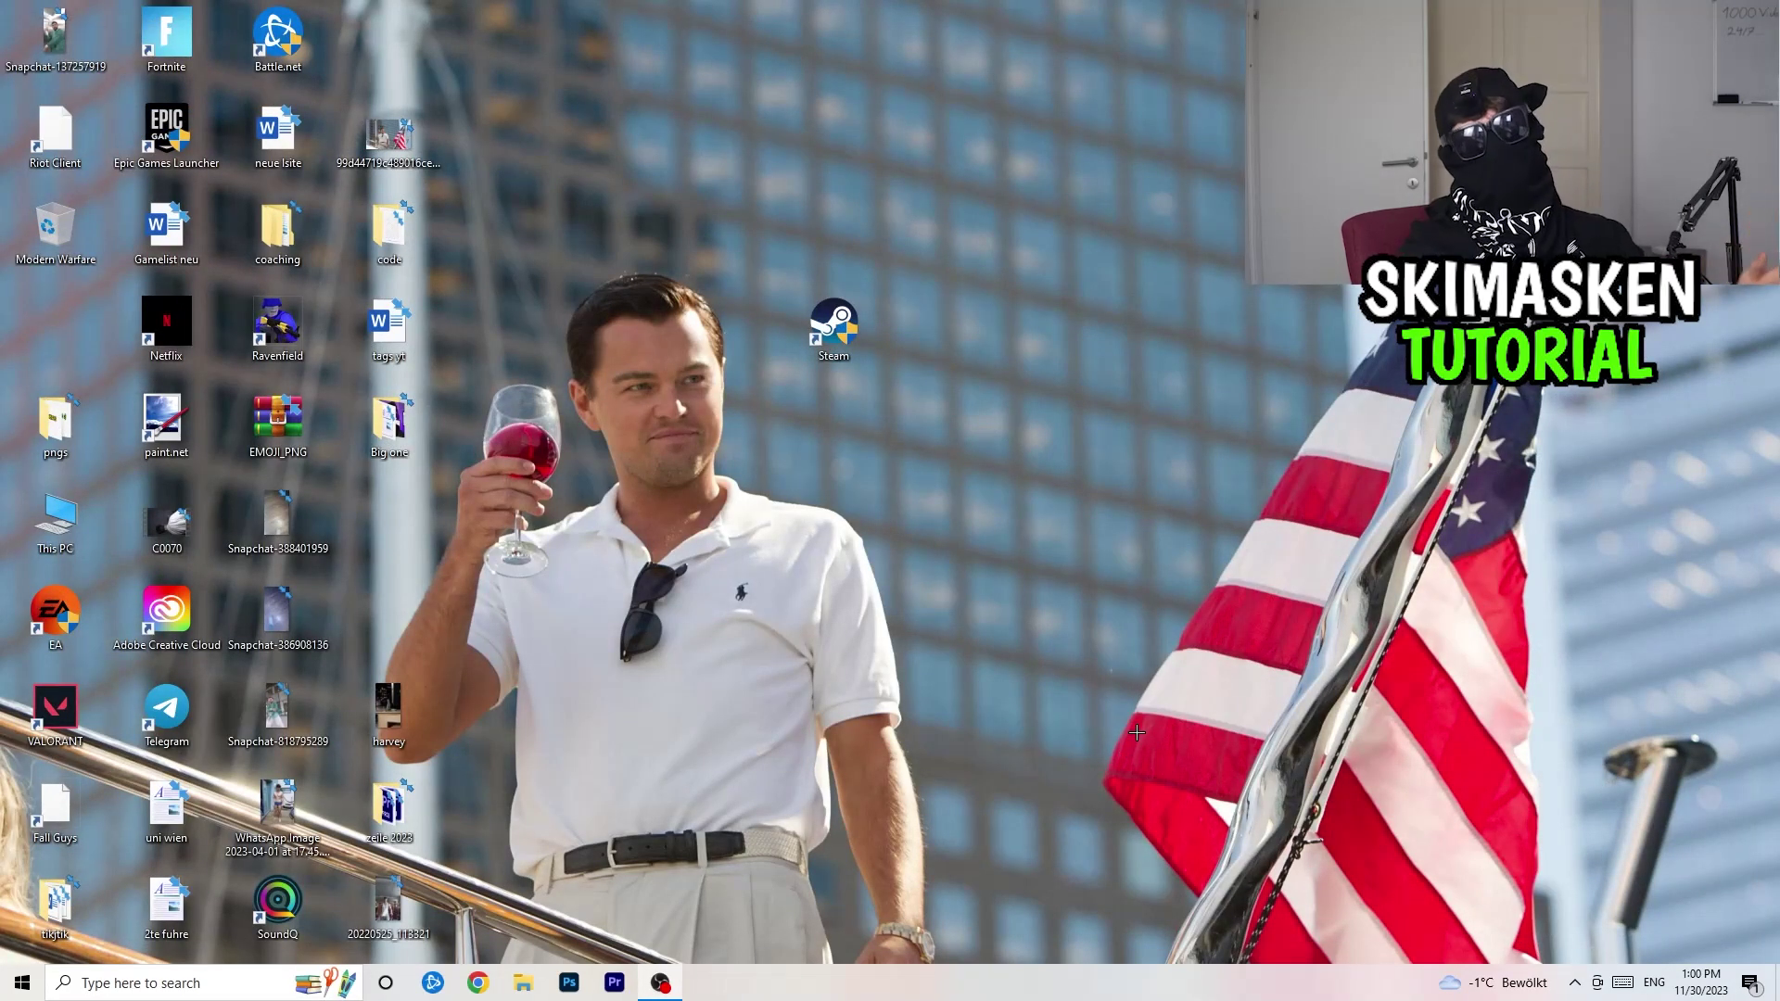